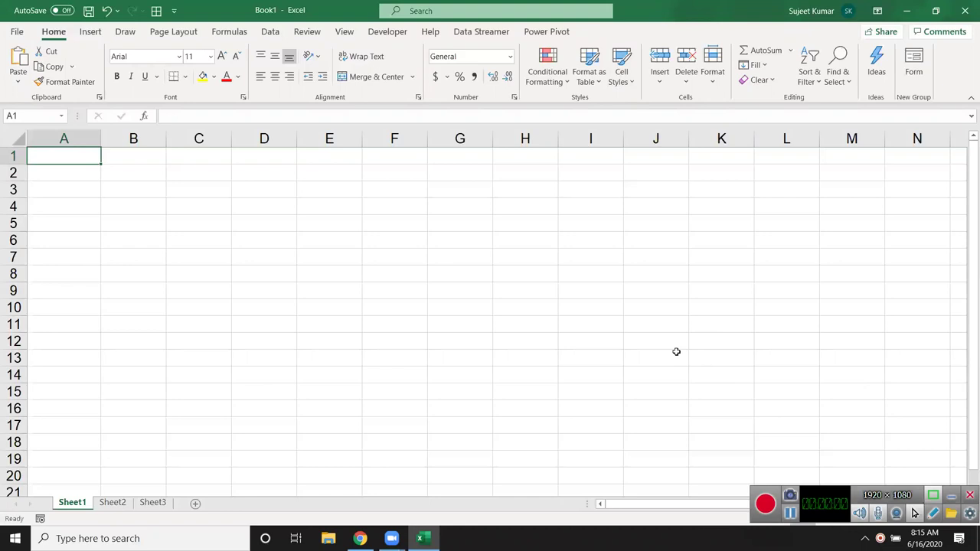
Open the recent workbook 6.HUMAN RESOURCES DASHBOARD from the File view.
left_click(283, 209)
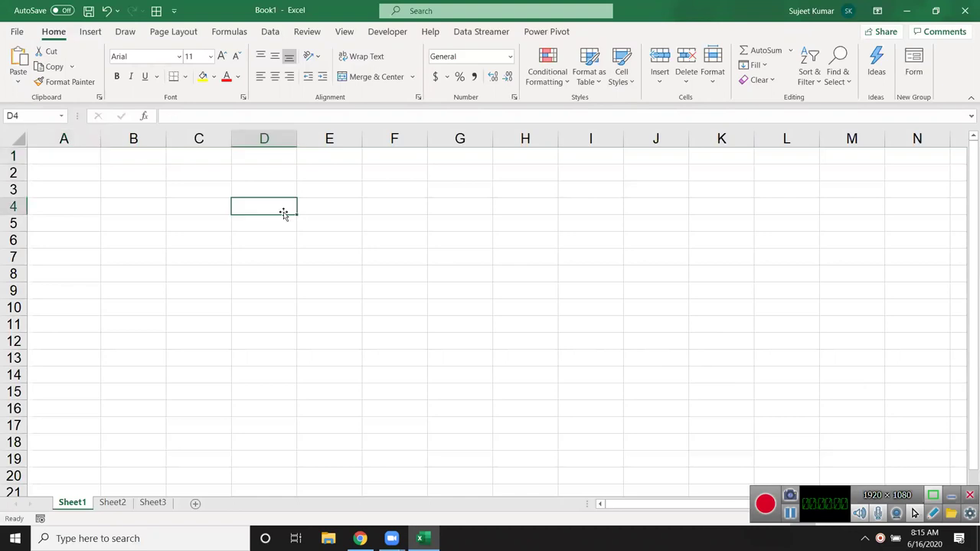
left_click(19, 31)
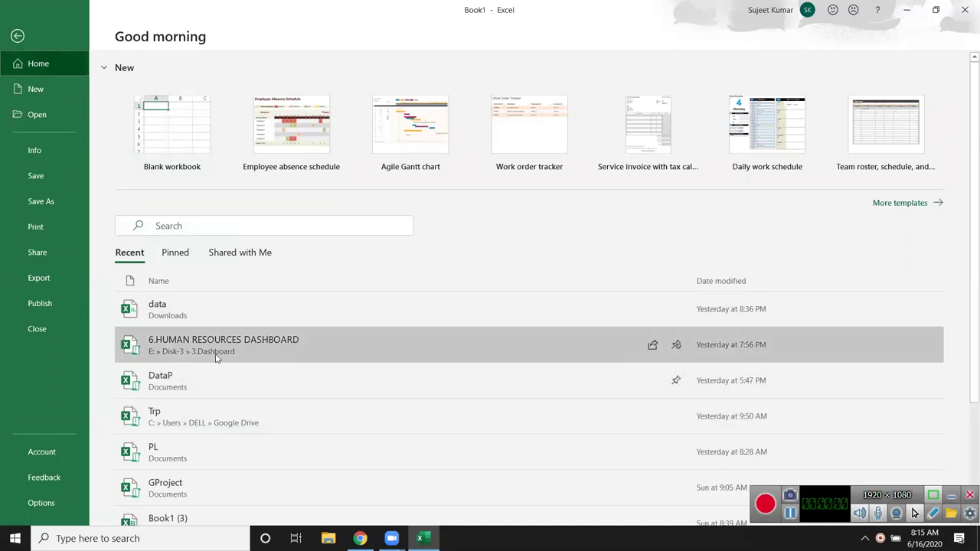
left_click(170, 351)
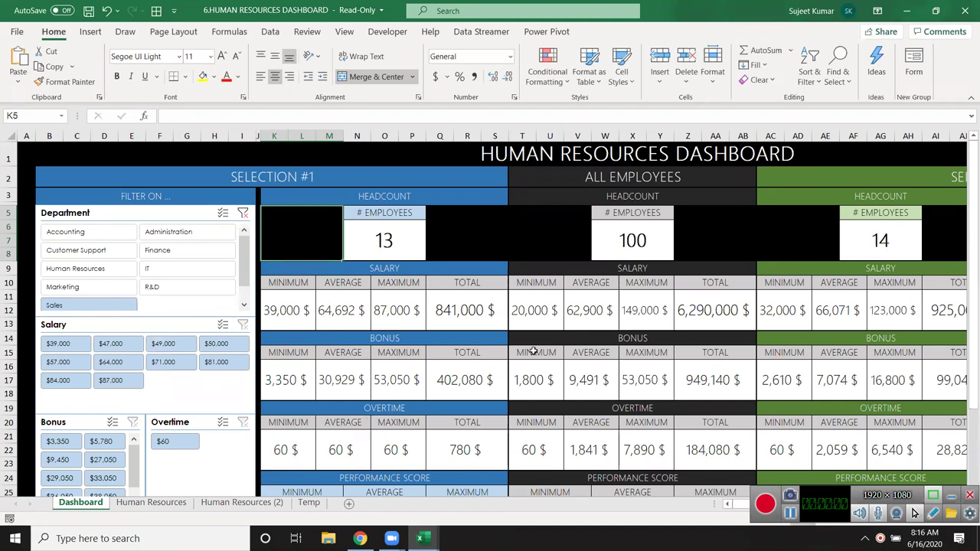
Scroll the dashboard and inspect the salary row, 20,000 $ minimum salary and 9,491 $ average bonus.
scroll(659, 363, "down", 3)
scroll(659, 363, "up", 3)
left_click(357, 310)
left_click(452, 314)
left_click(549, 313)
left_click(584, 375)
scroll(590, 378, "down", 1)
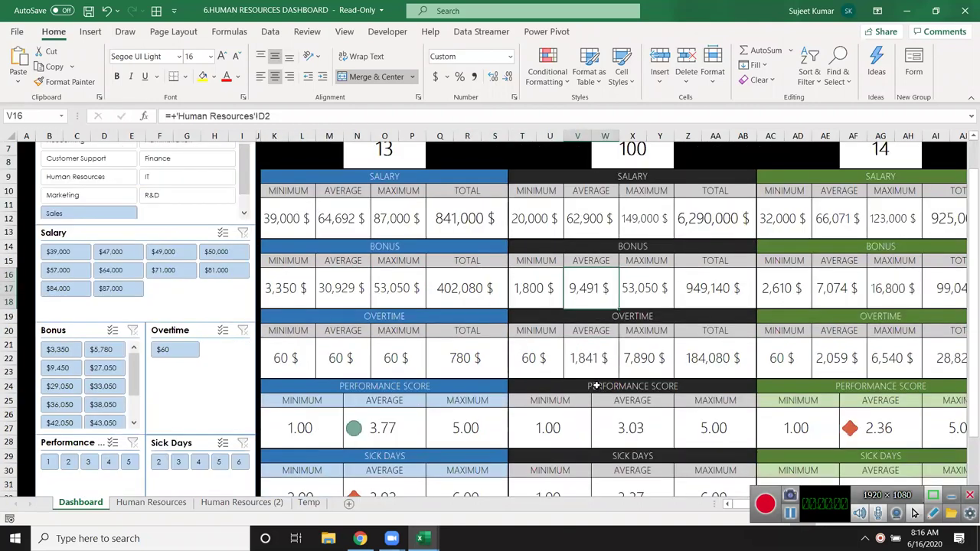
scroll(596, 380, "down", 2)
scroll(598, 379, "down", 2)
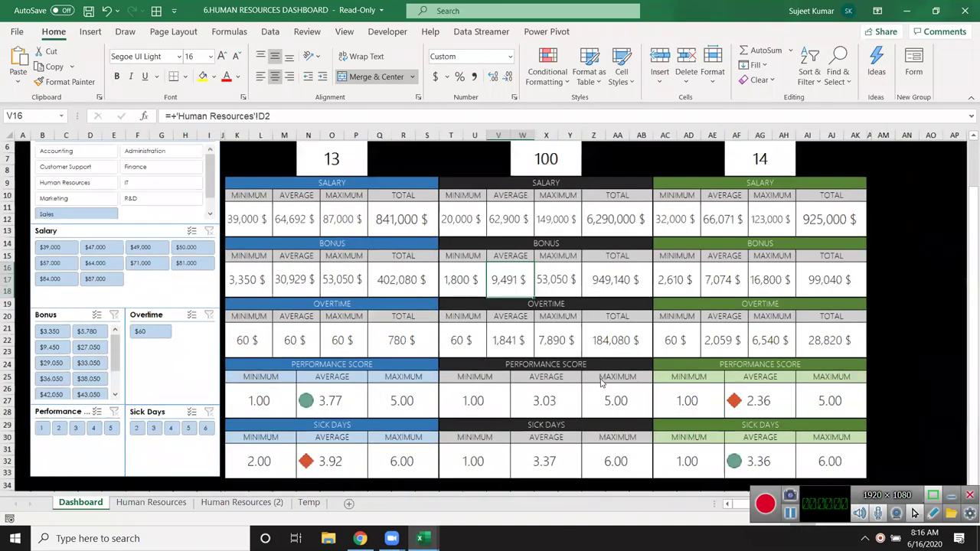
scroll(601, 382, "down", 3)
scroll(601, 383, "up", 2)
scroll(597, 376, "up", 1)
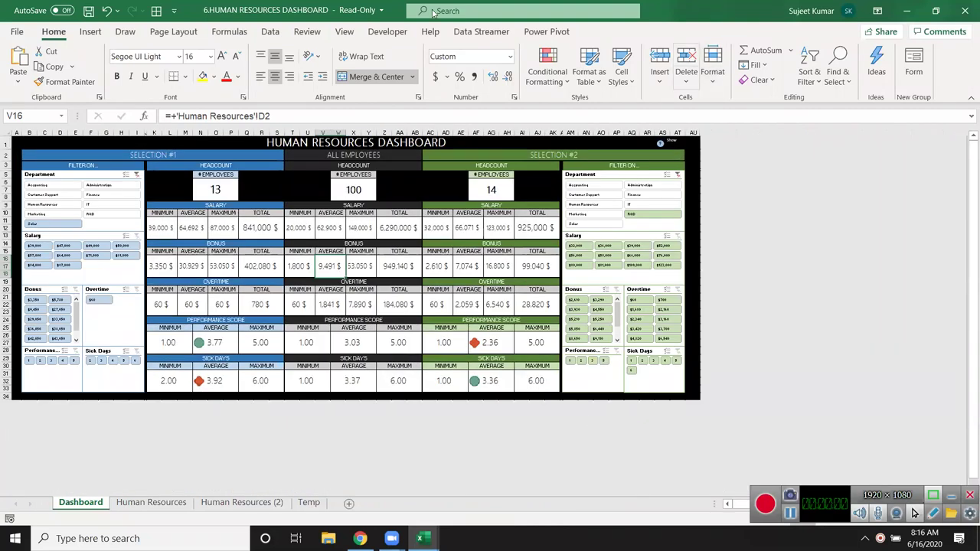
Check the headcount, overtime, 2.36 performance and 3.36 sick-day figures, then close the workbook.
left_click(27, 143)
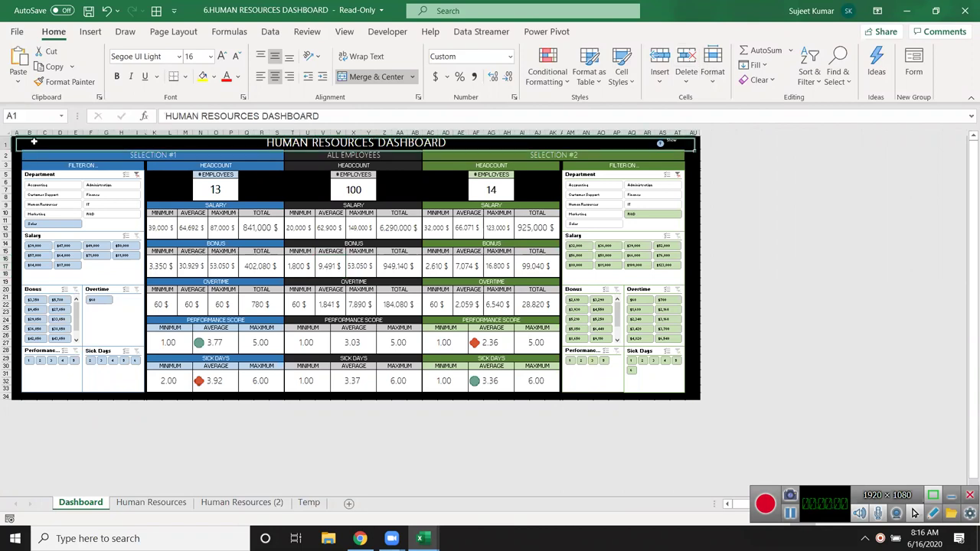
left_click(316, 191)
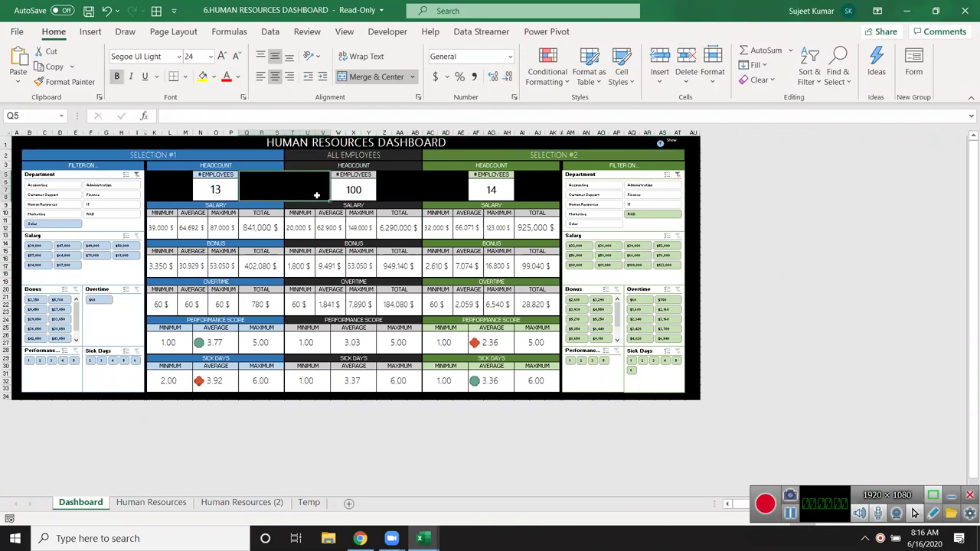
left_click(419, 185)
left_click(498, 165)
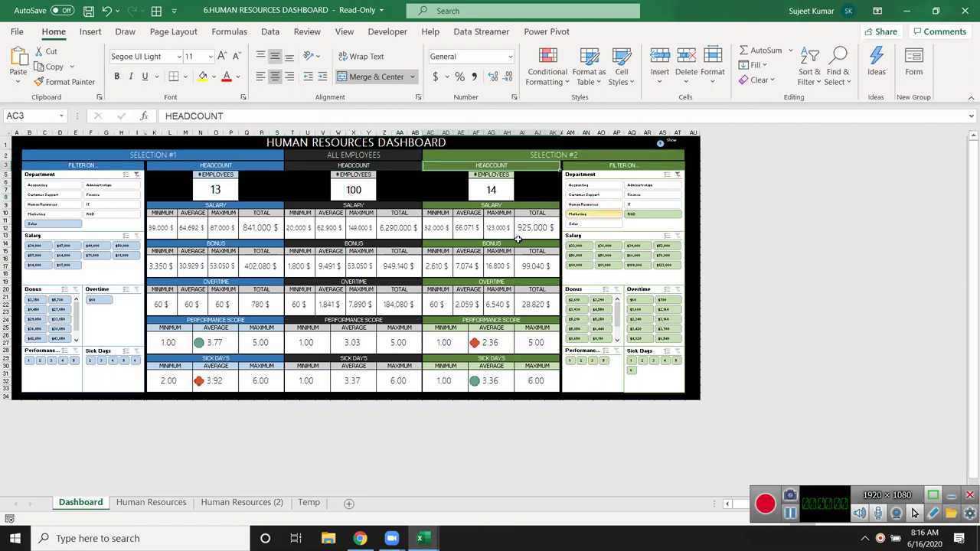
left_click(462, 289)
left_click(481, 346)
left_click(475, 395)
left_click(479, 385)
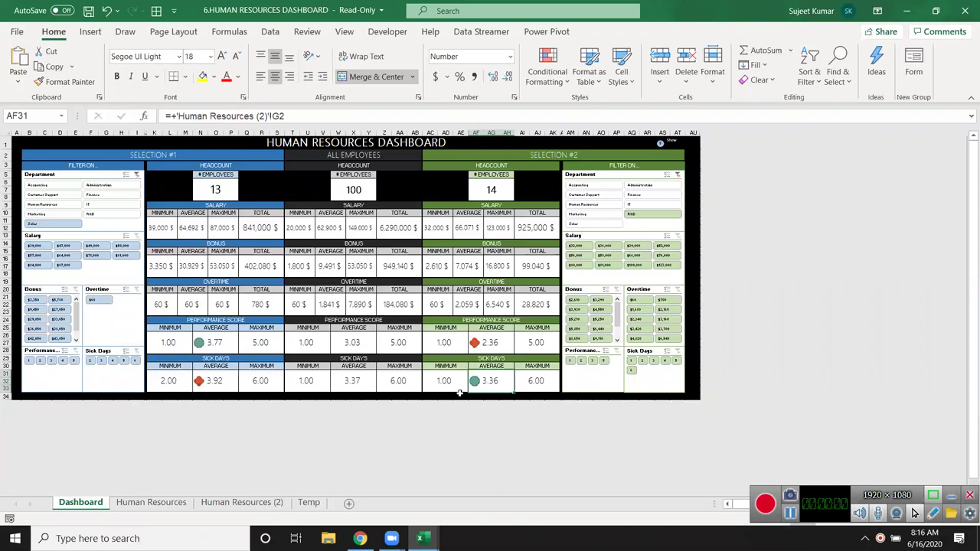
left_click(965, 14)
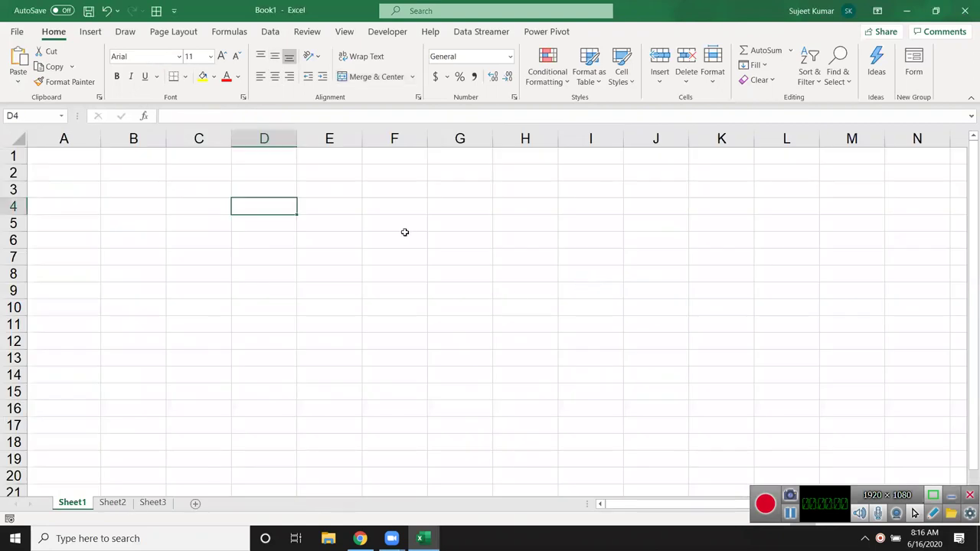
Fill cell D3 with grey.
left_click_drag(77, 160, 398, 344)
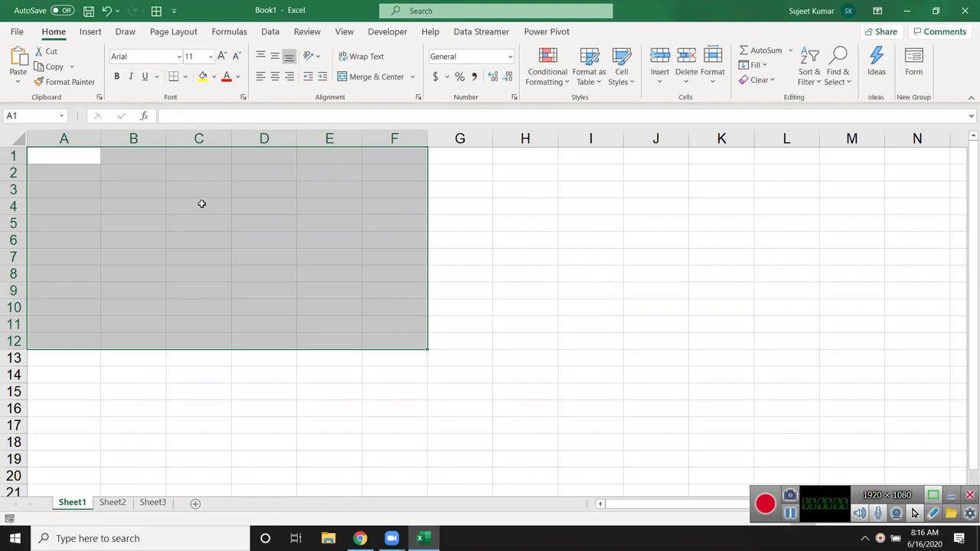
left_click(312, 253)
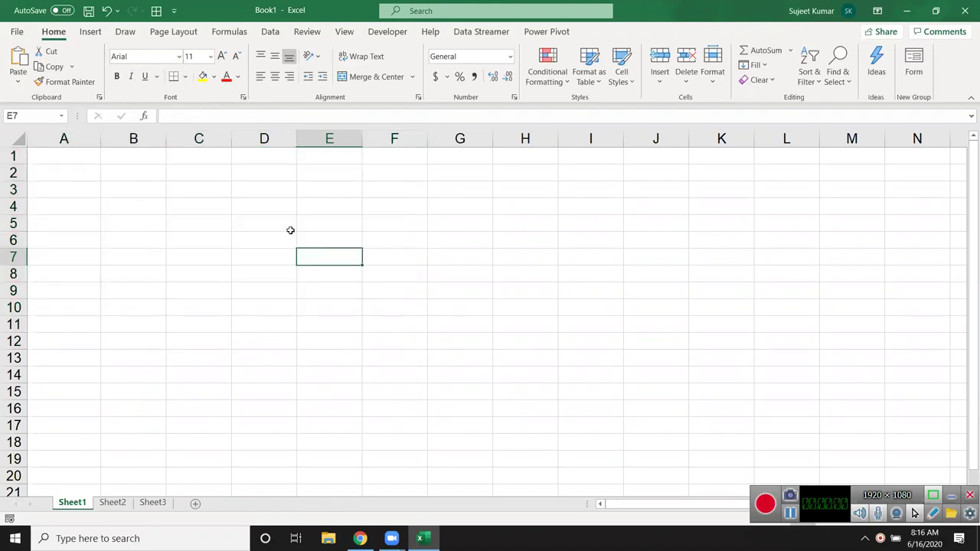
left_click(268, 190)
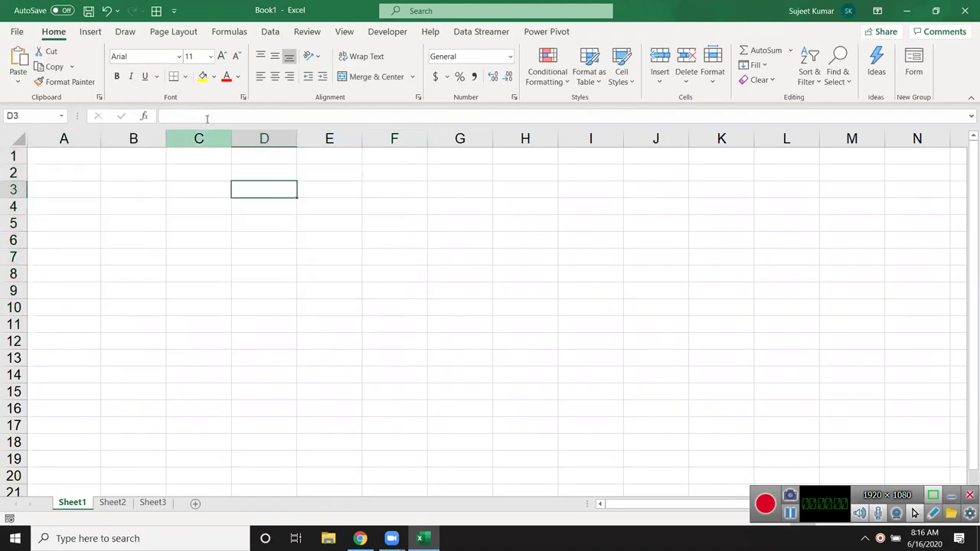
left_click(214, 77)
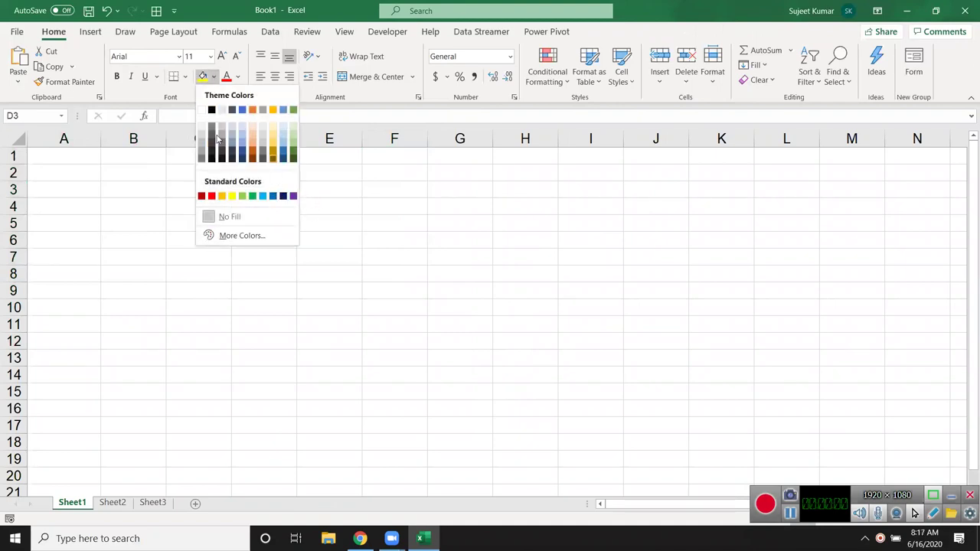
left_click(221, 138)
Give D4 a light grey fill and shrink row 4 to a 4.80 height.
left_click(301, 217)
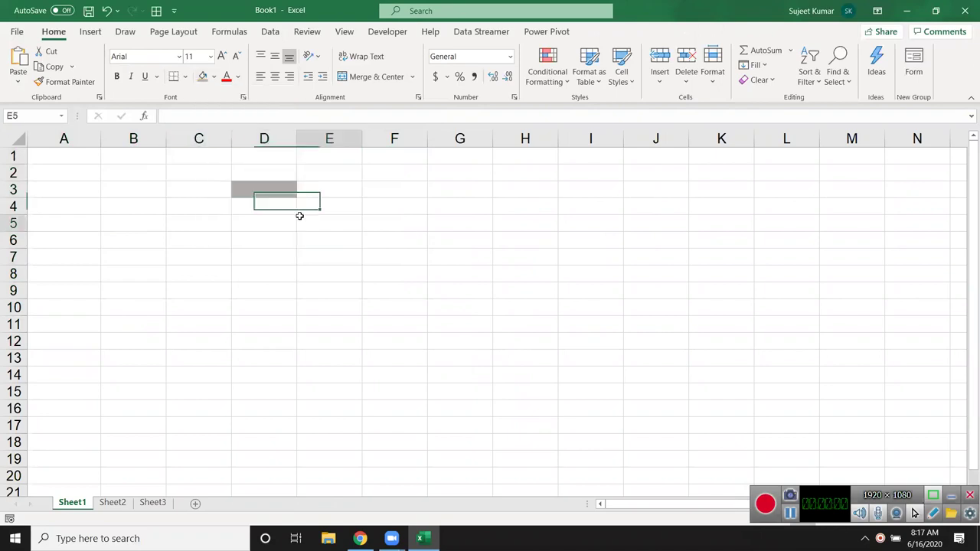
left_click(241, 206)
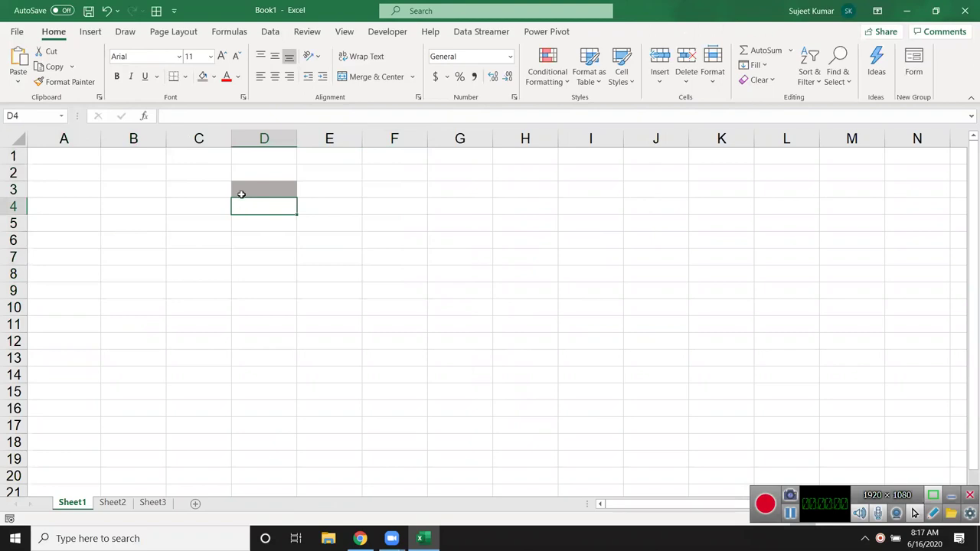
left_click(216, 78)
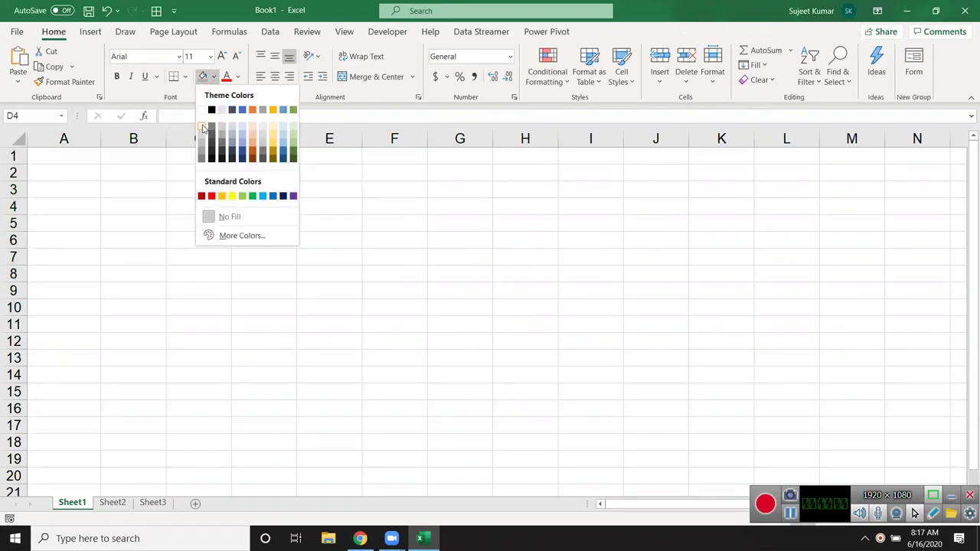
left_click(203, 128)
left_click(204, 175)
left_click_drag(25, 214, 25, 201)
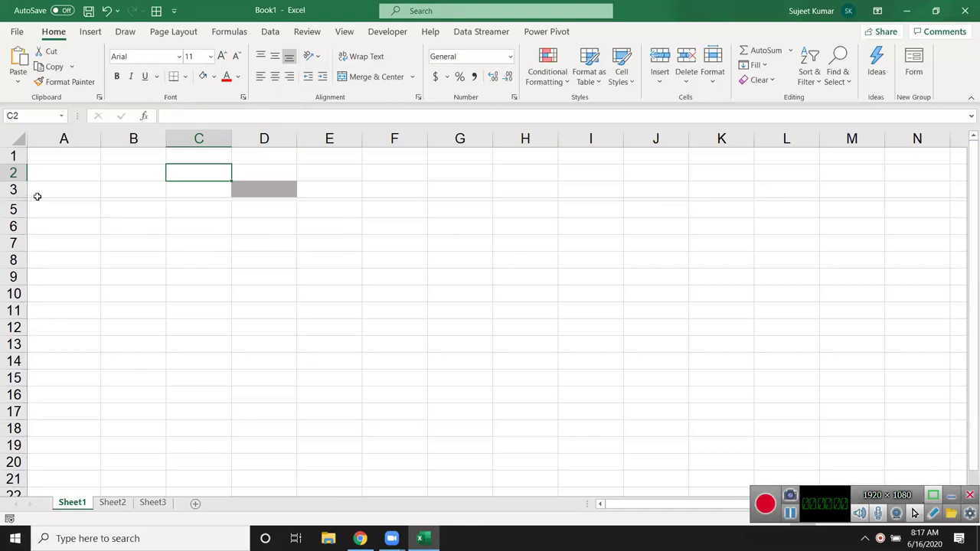
left_click(204, 249)
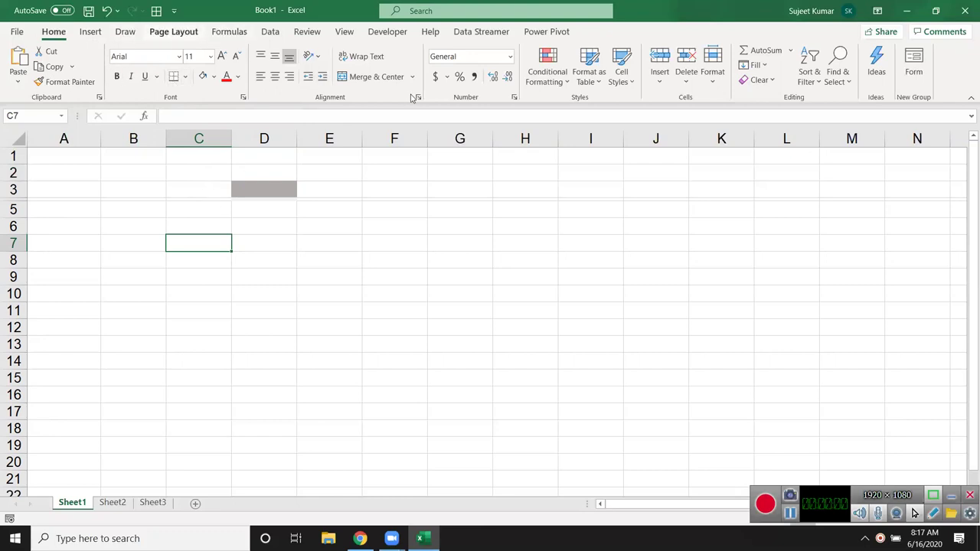
scroll(412, 97, "down", 3)
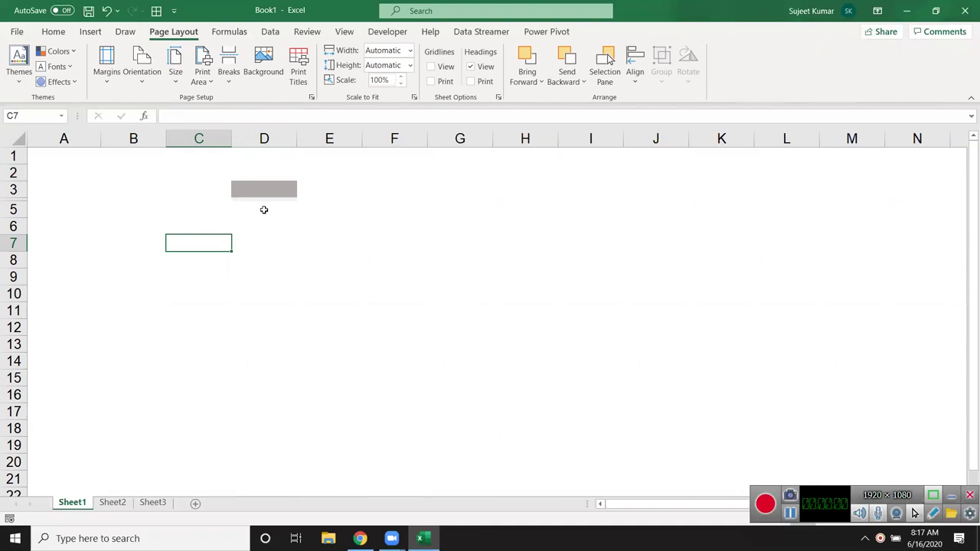
Merge and center the range D5:F11 into one cell.
left_click(268, 199)
left_click(274, 243)
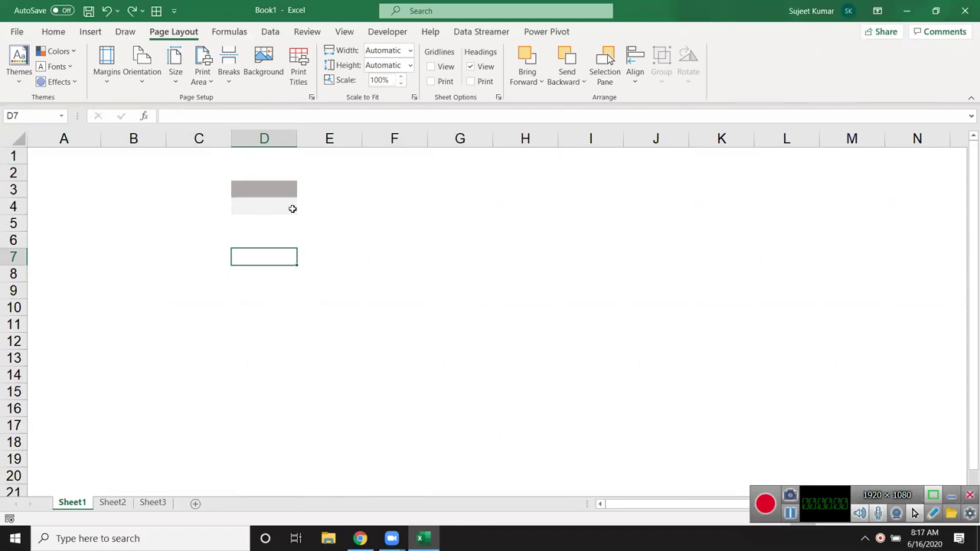
mouse_move(222, 177)
left_mouse_down()
mouse_move(302, 244)
mouse_move(330, 254)
left_mouse_up()
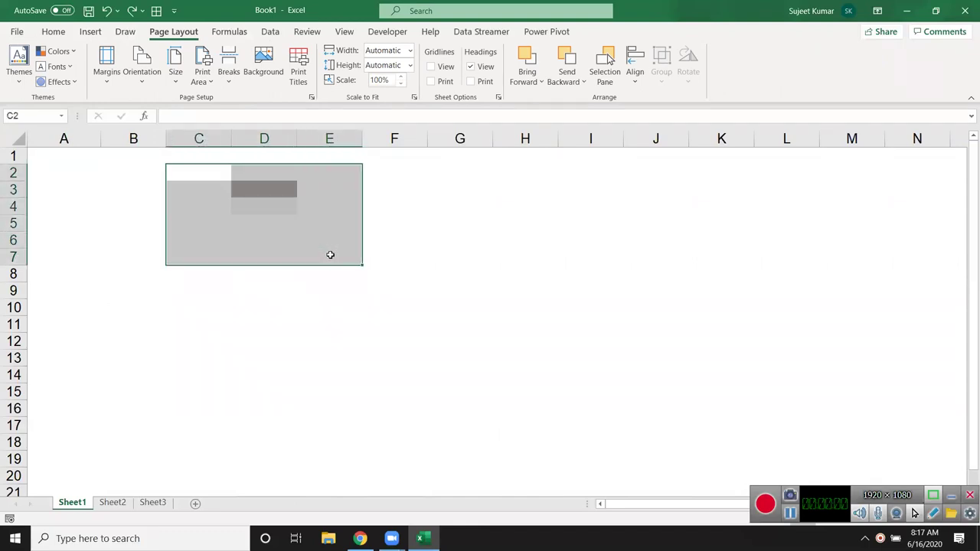
left_click(340, 313)
left_click_drag(252, 220, 371, 330)
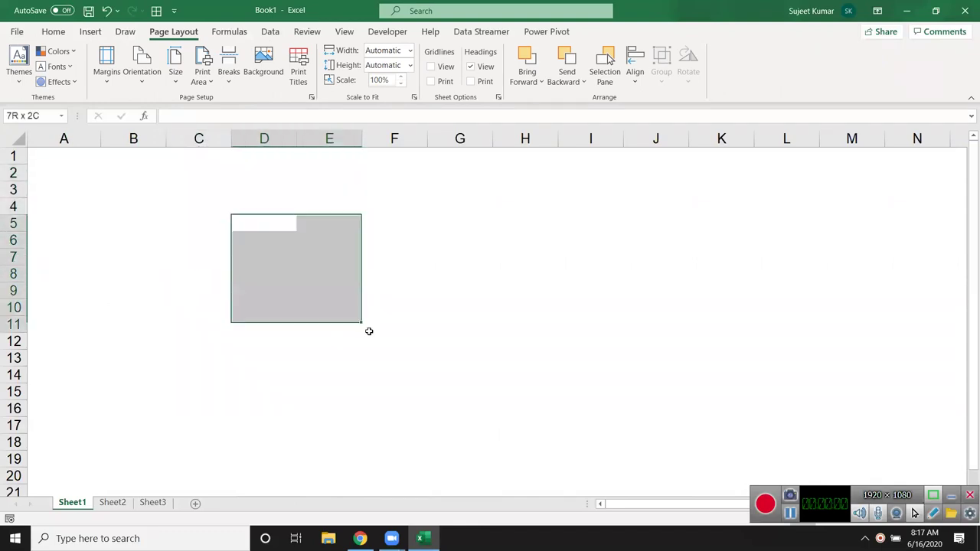
left_click(53, 32)
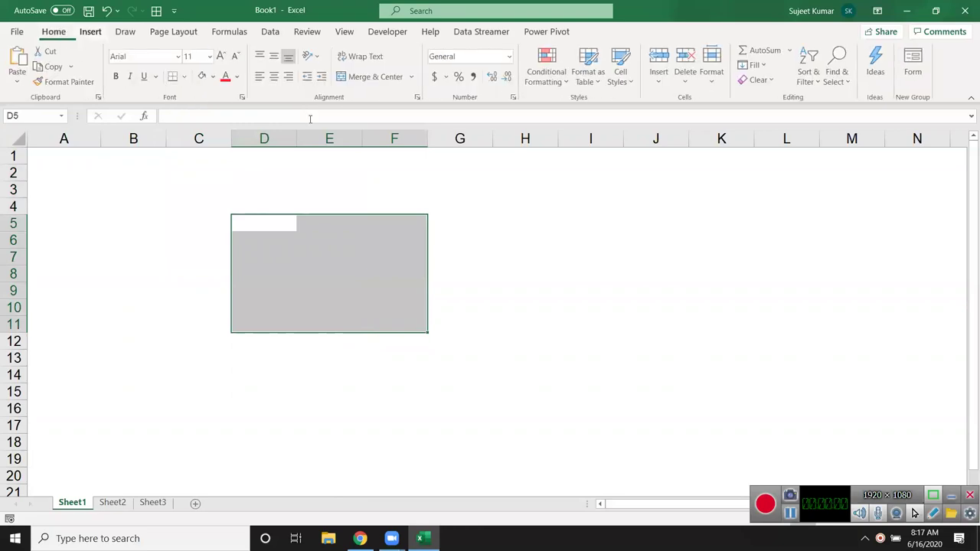
left_click(368, 77)
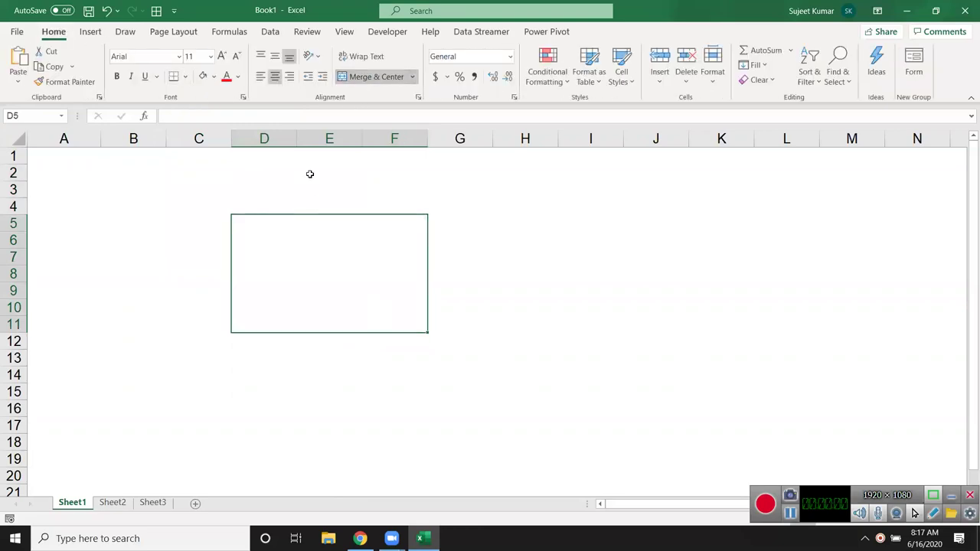
Apply a From center gradient fill effect to the merged D5:F11 block.
right_click(344, 241)
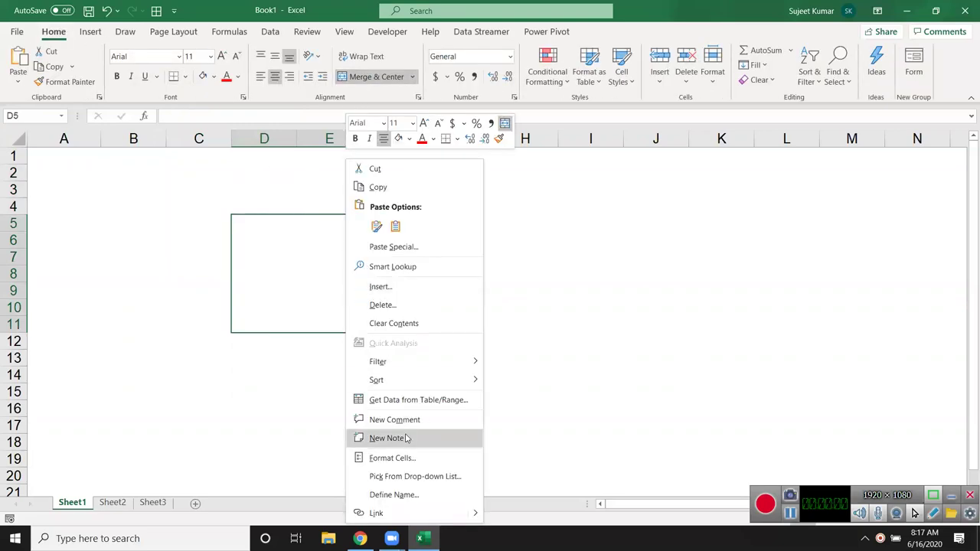
left_click(410, 458)
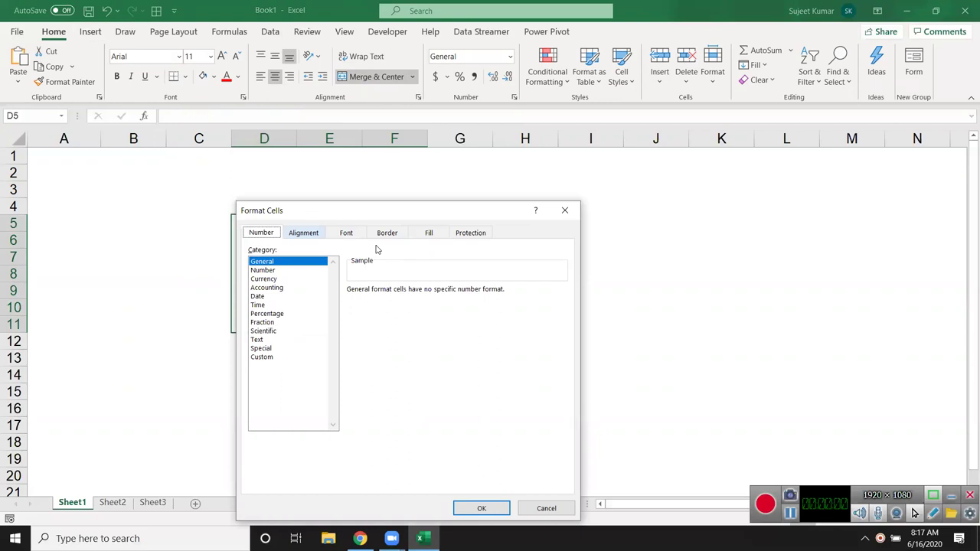
left_click(431, 234)
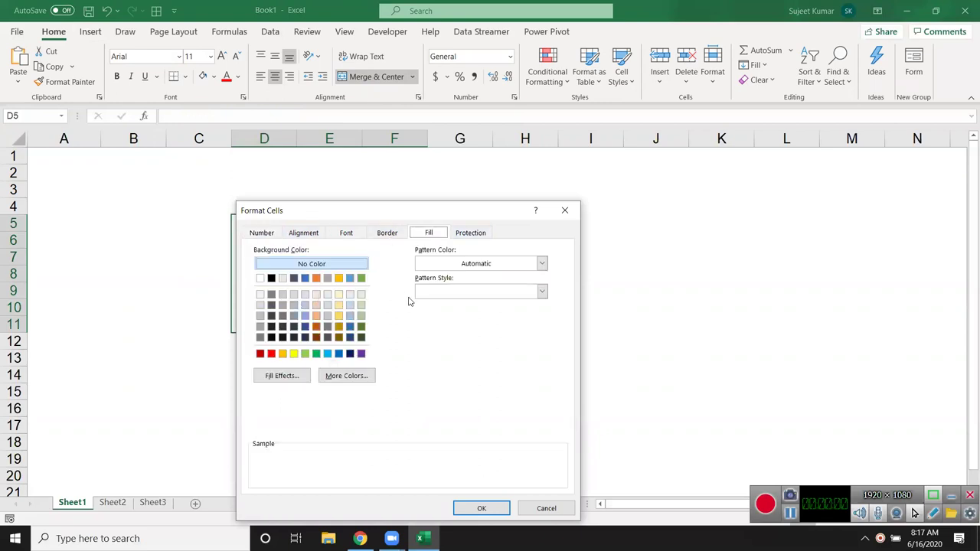
left_click(288, 380)
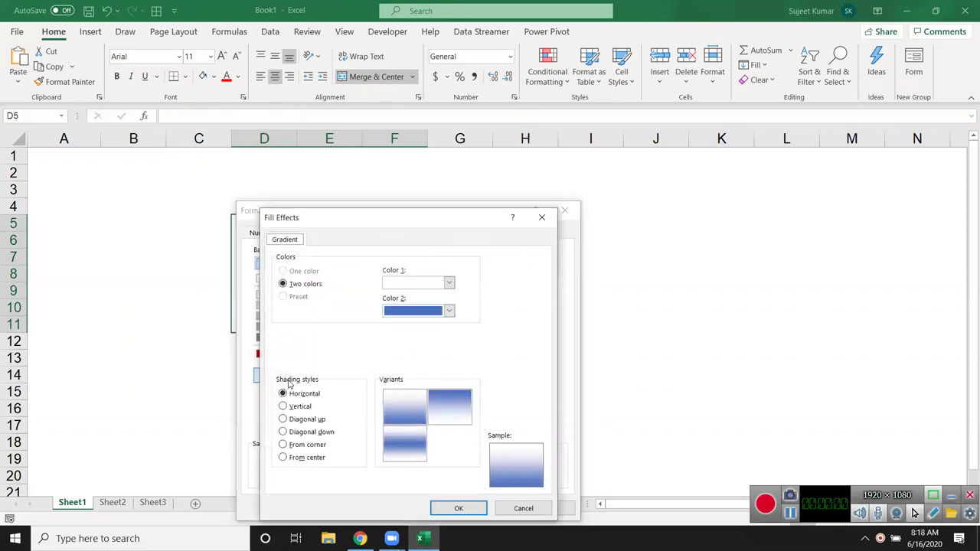
left_click(283, 457)
left_click(457, 509)
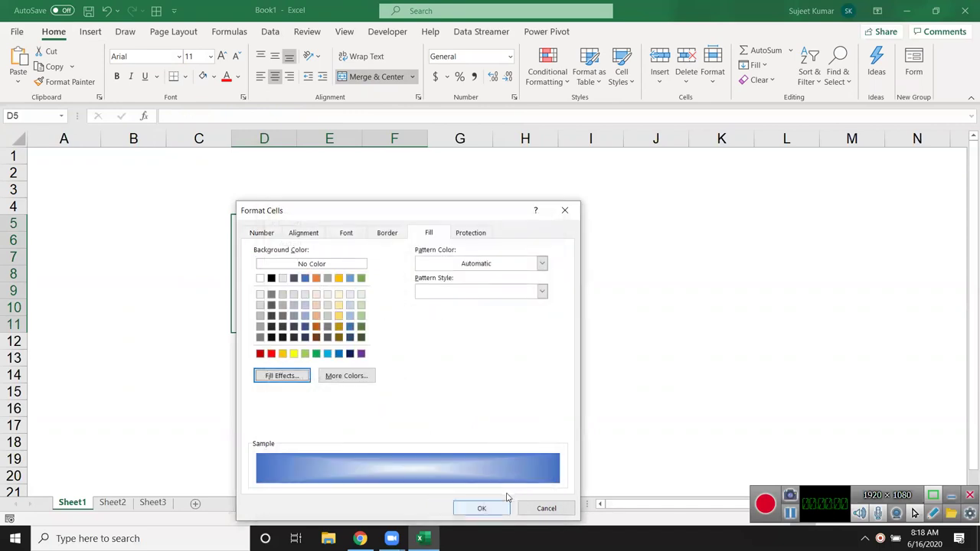
left_click(482, 508)
left_click(245, 403)
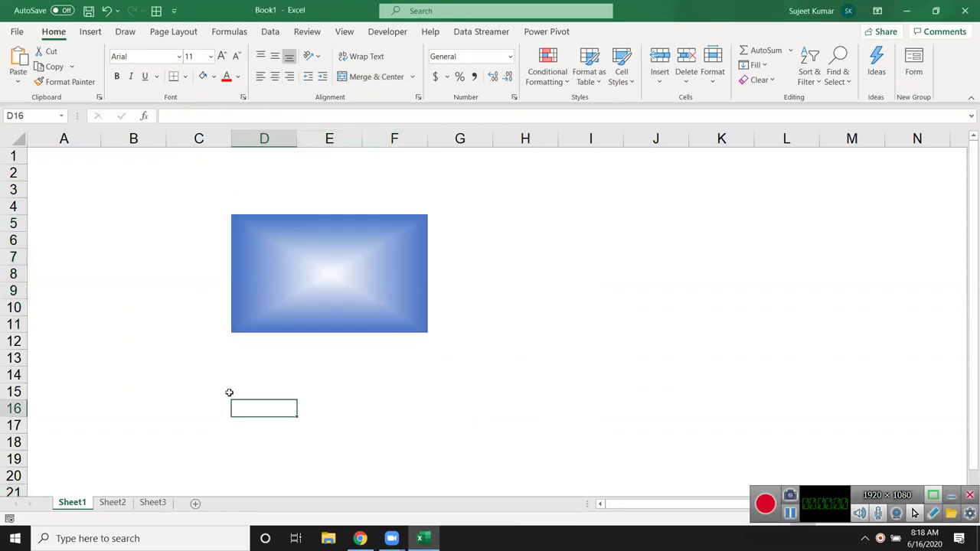
left_click(274, 293)
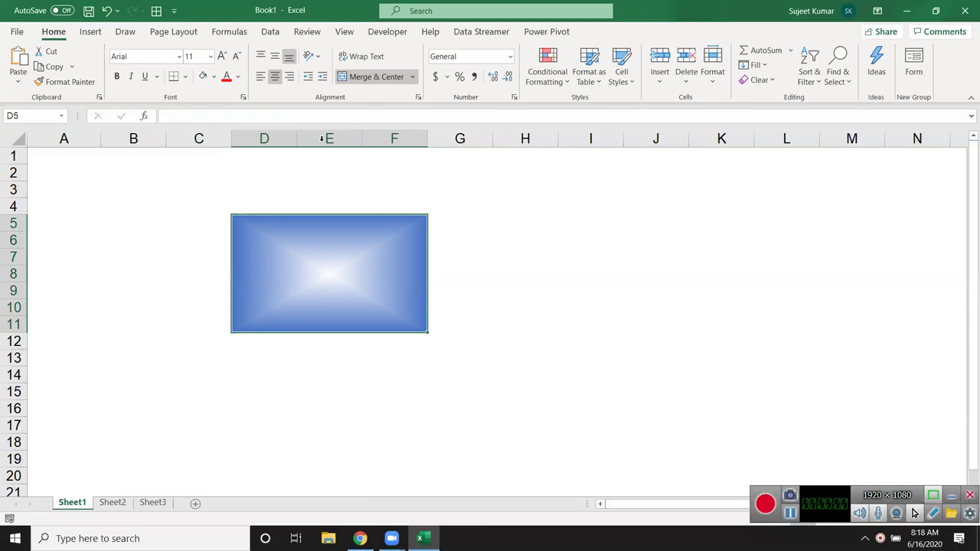
Unmerge the D5:F11 gradient block and select C3:H16.
left_click(371, 78)
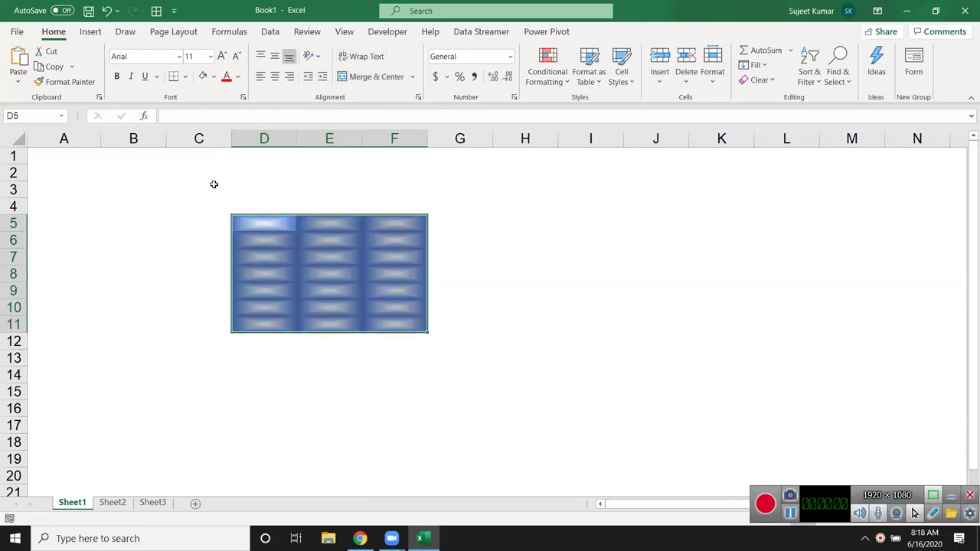
left_click_drag(214, 185, 527, 405)
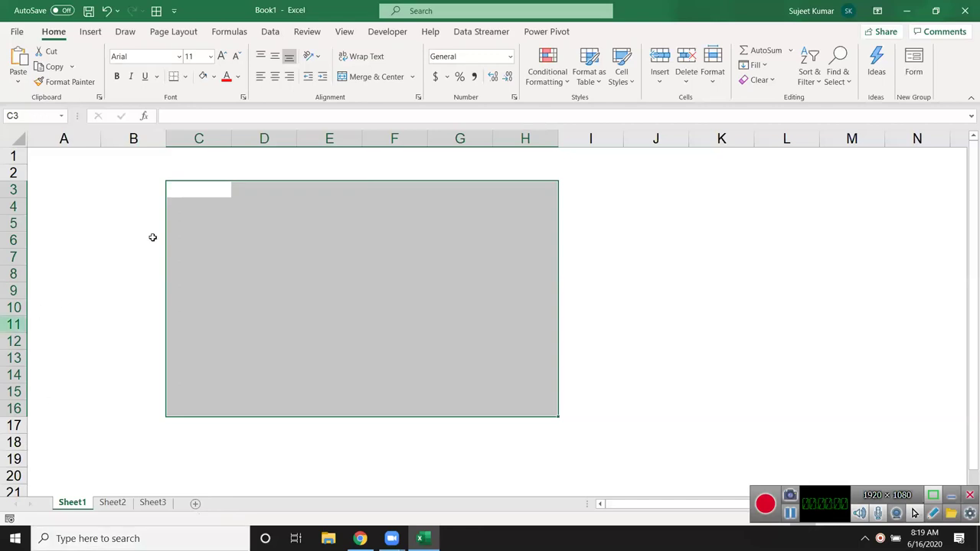
Enter 10th in cell B4.
left_click(169, 203)
left_click(70, 202)
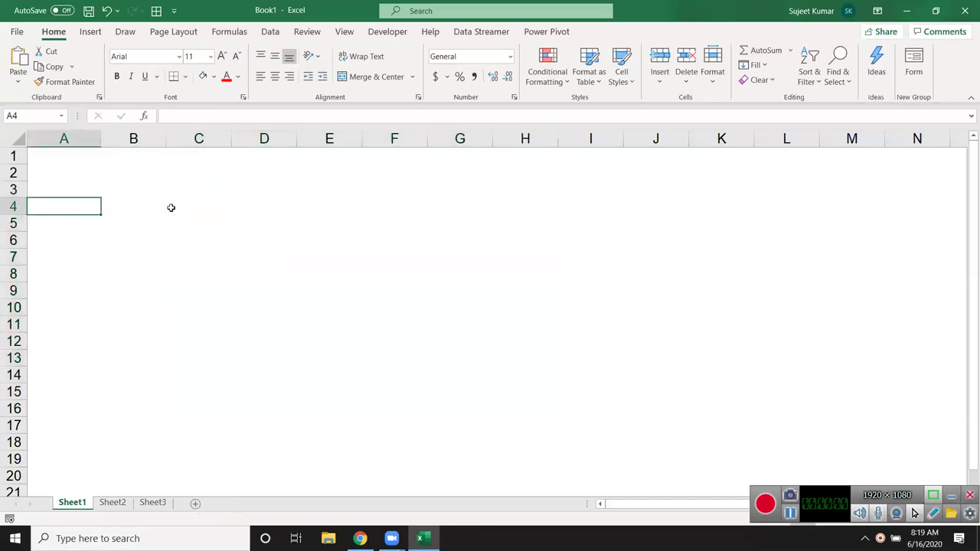
left_click(162, 205)
type("10th")
key("Return")
Format the th in B4 as superscript via Font settings.
left_click(162, 206)
double_click(162, 205)
key("Left")
key("Left")
key("shift+End")
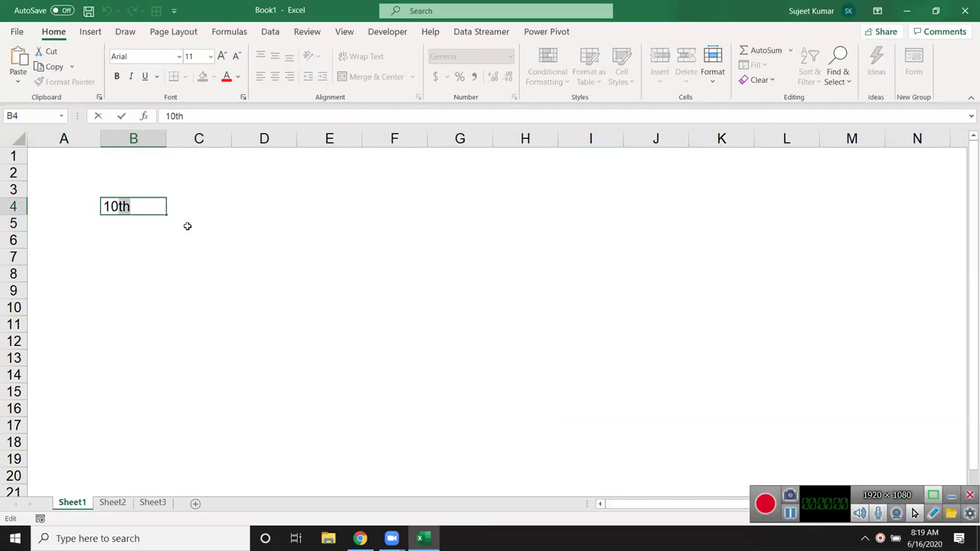
left_click(243, 97)
left_click(346, 302)
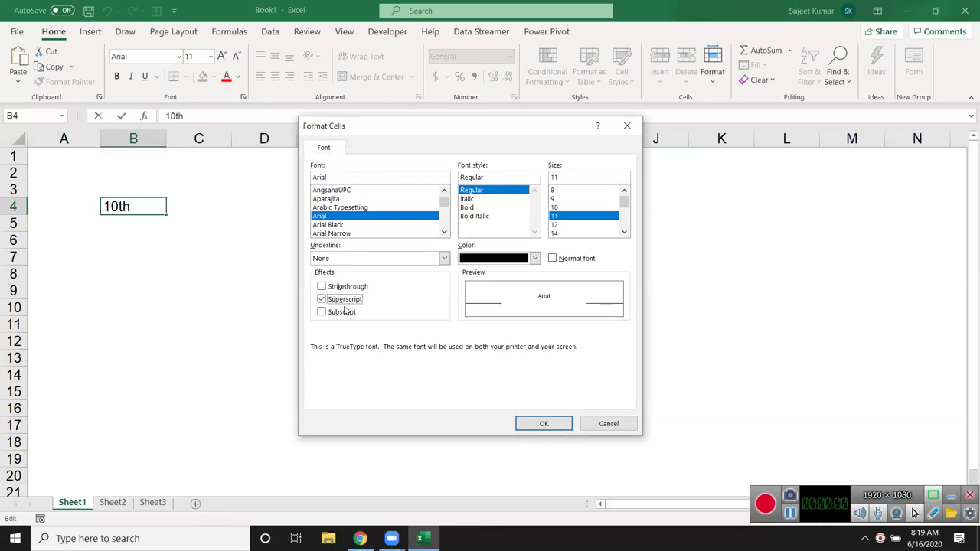
left_click(536, 424)
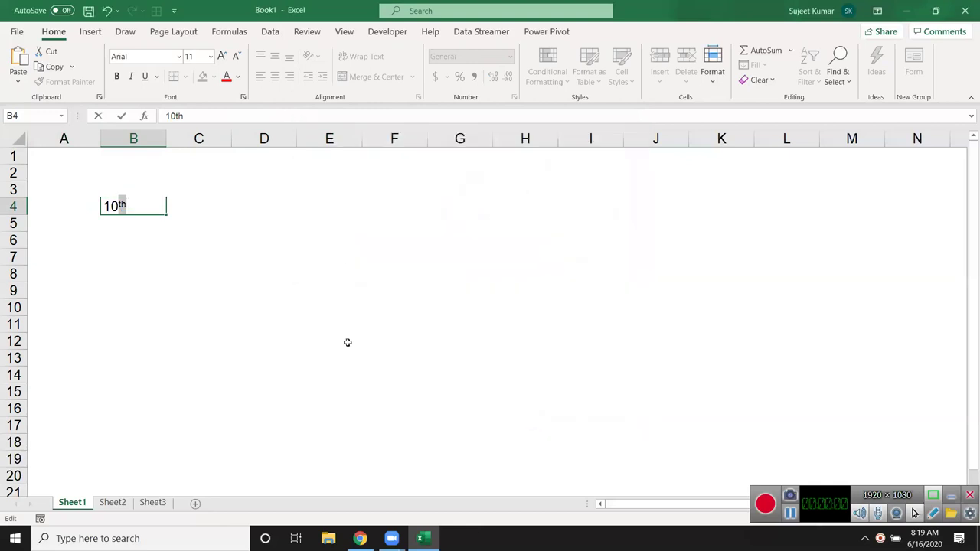
left_click(123, 256)
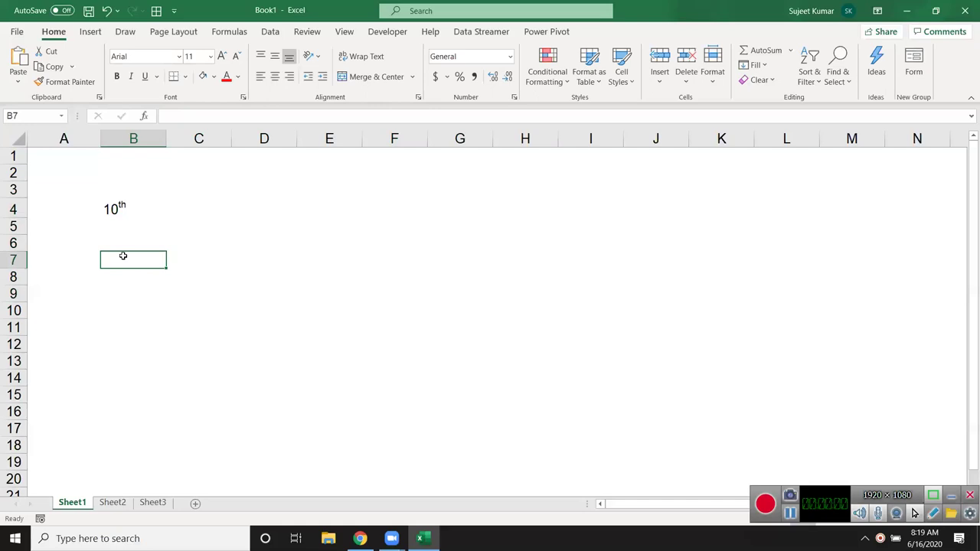
left_click(121, 209)
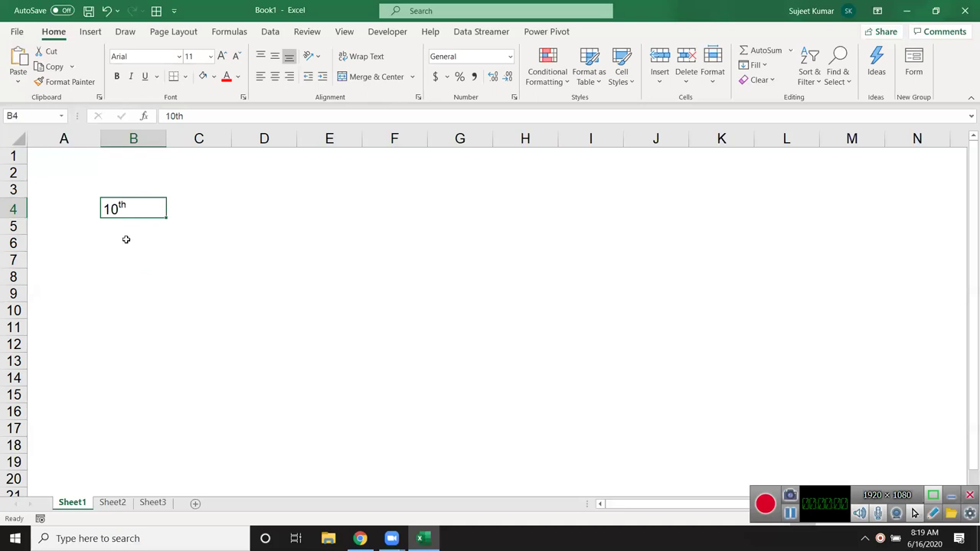
left_click(127, 239)
Enter 10o in B6 and superscript the o so it reads like 10°.
type("10")
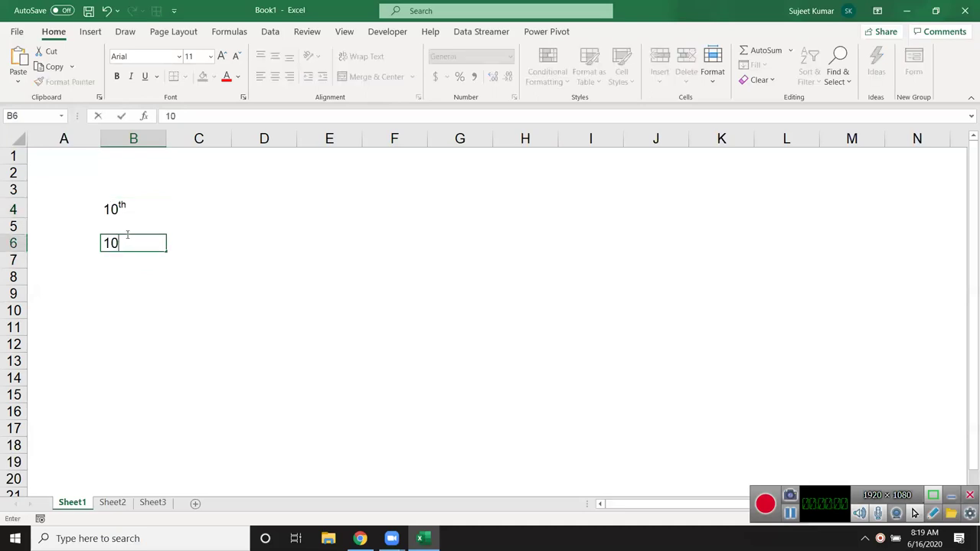
type("o")
left_click_drag(121, 243, 128, 244)
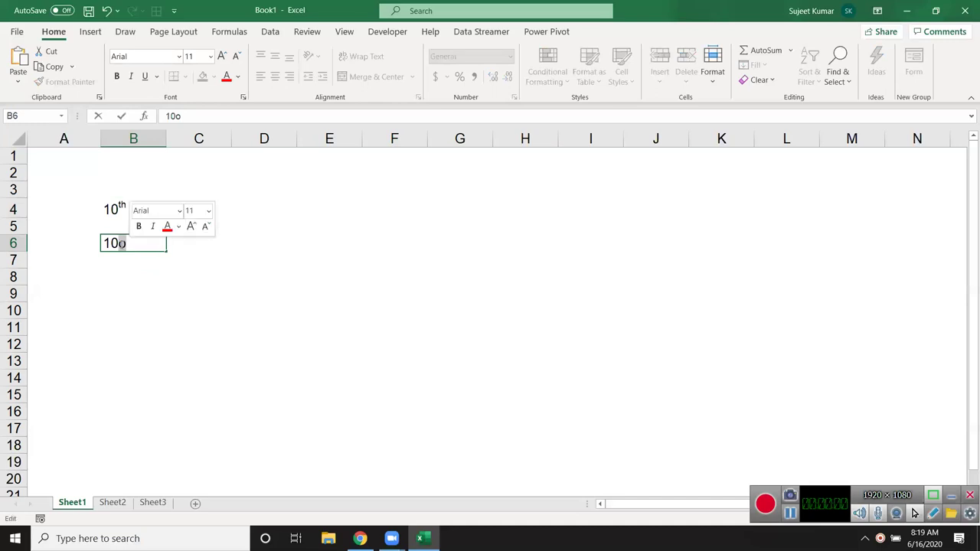
right_click(126, 246)
left_click(166, 359)
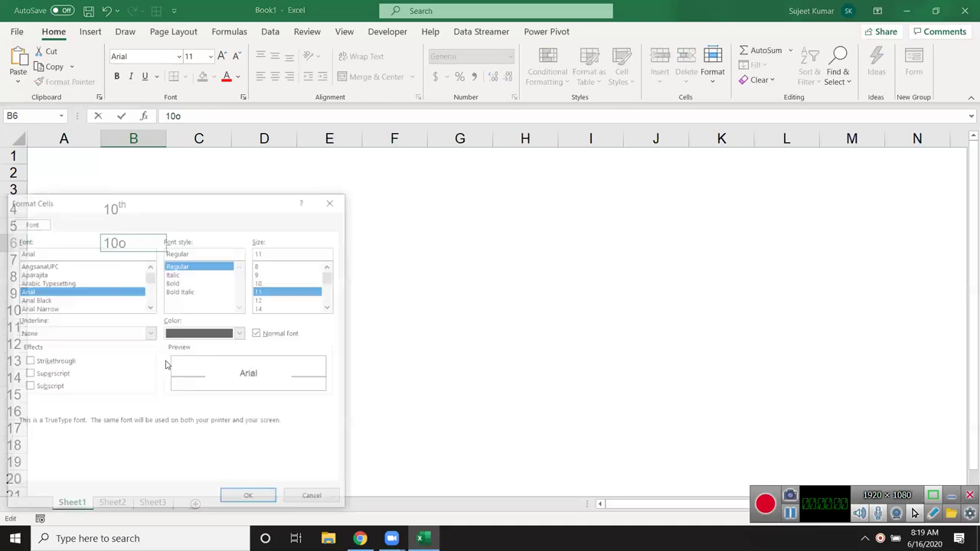
left_click(51, 375)
left_click(248, 498)
left_click(114, 352)
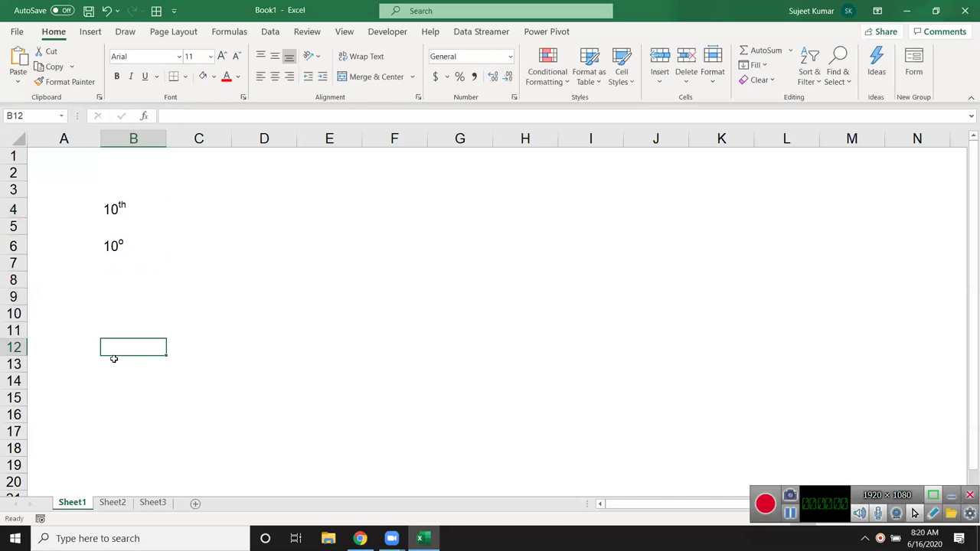
left_click(107, 266)
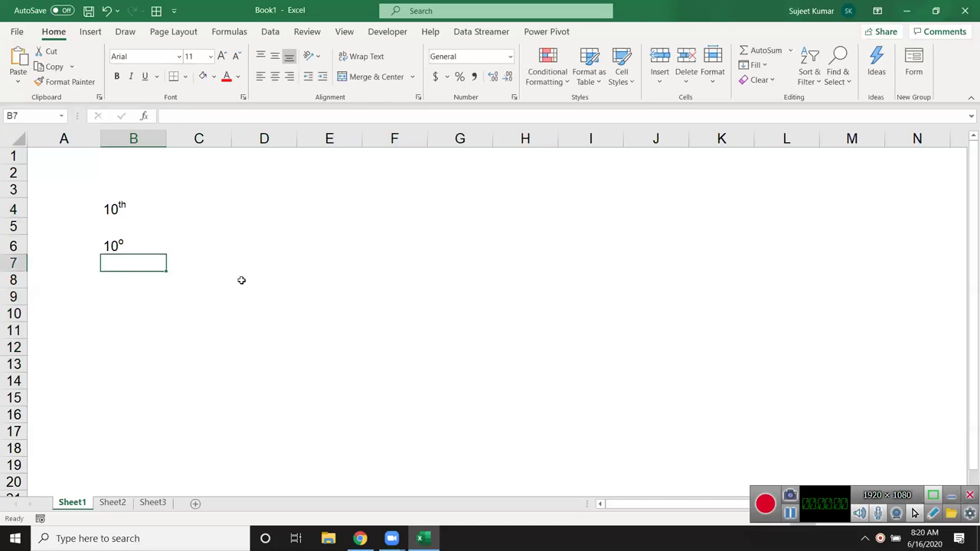
Enter 102 in B7 and format the final 2 as superscript.
type("102")
left_click_drag(124, 264, 119, 264)
right_click(125, 264)
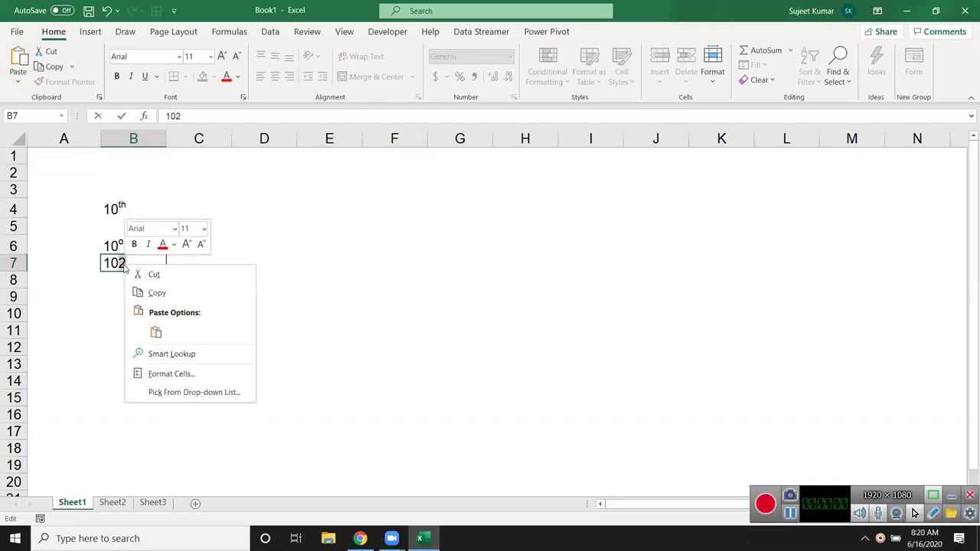
left_click(169, 375)
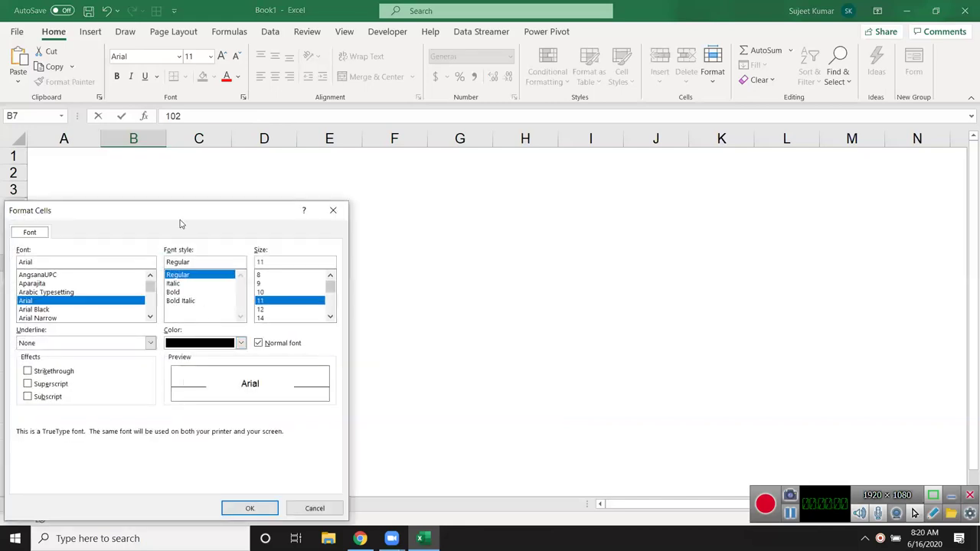
left_click_drag(181, 219, 437, 176)
left_click(303, 341)
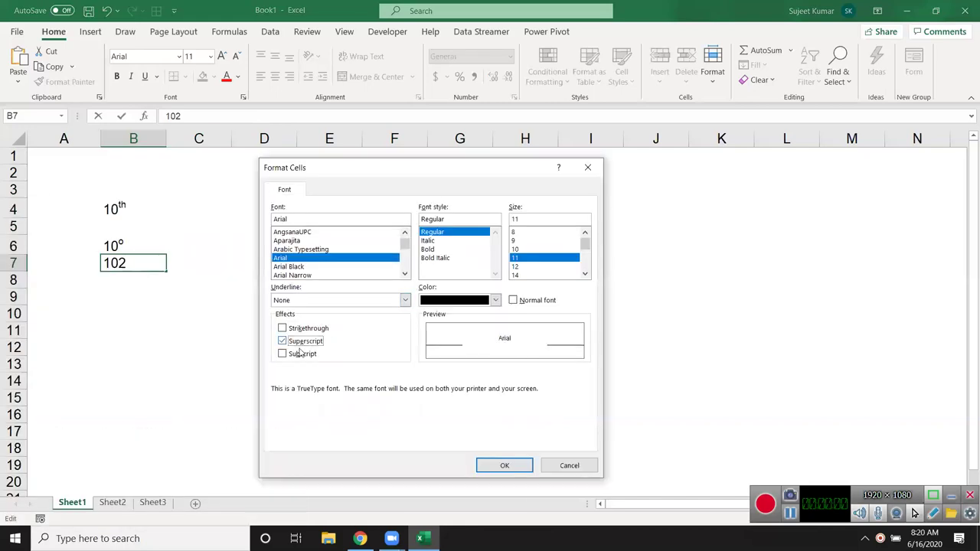
left_click(495, 464)
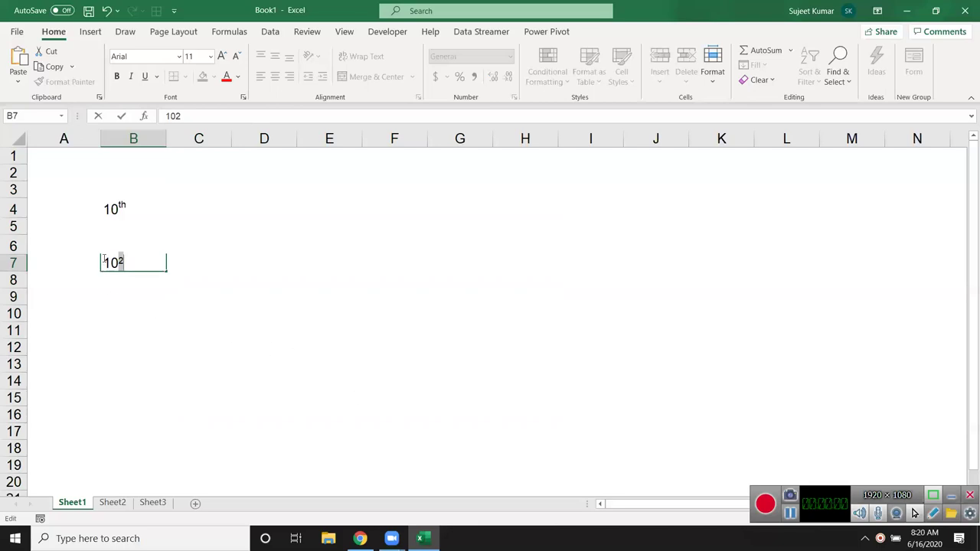
Re-enter B7 as the text '102 so its digit formatting is kept.
left_click(104, 302)
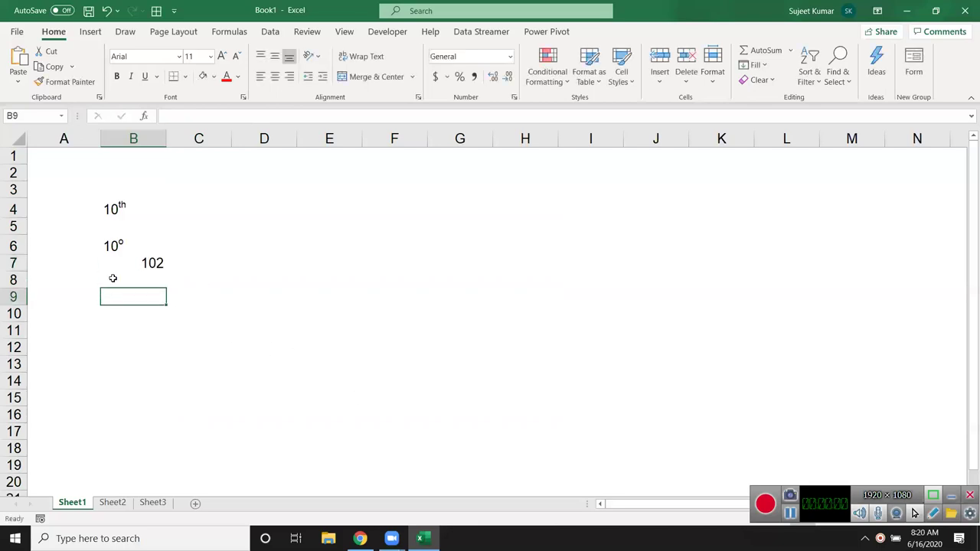
double_click(135, 263)
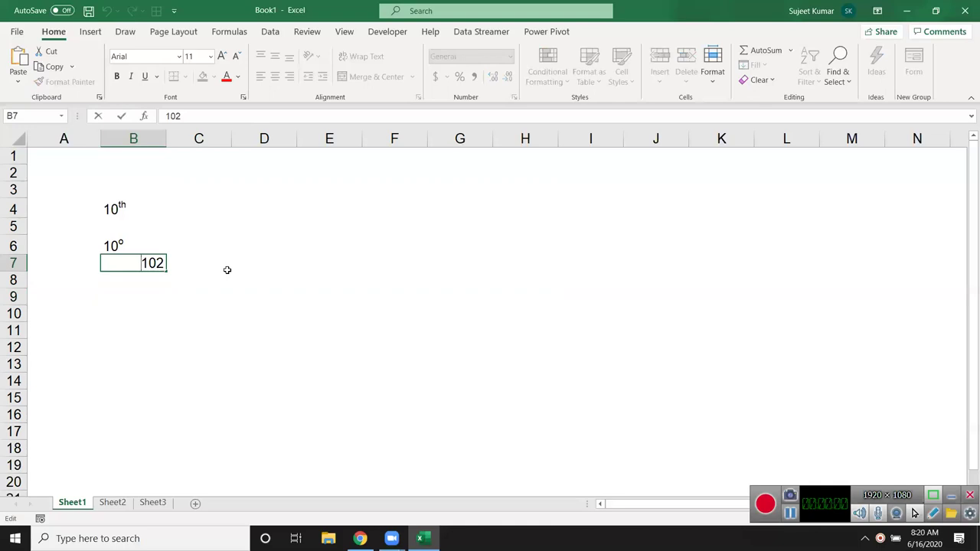
type("'")
key("Return")
key("Up")
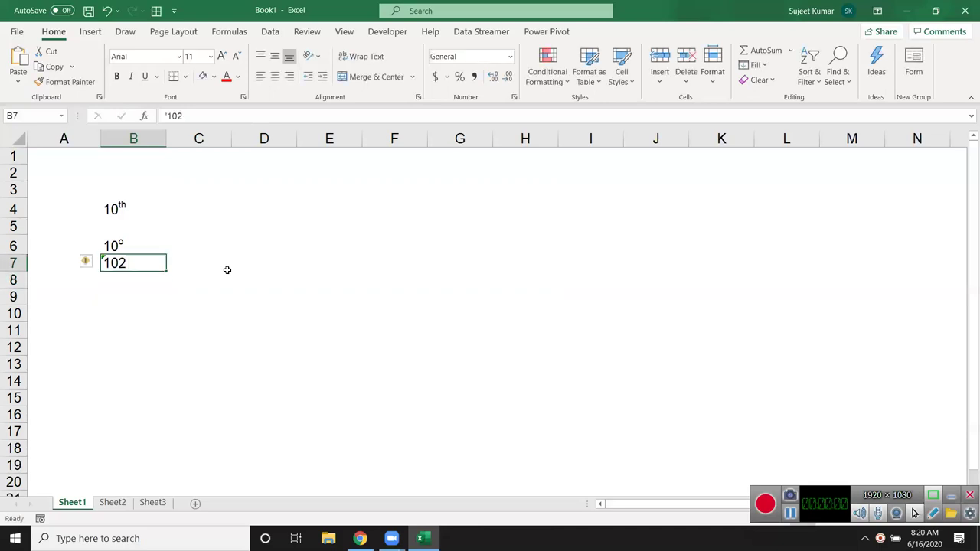
Set the final 2 of '102 to superscript so B7 shows 10².
left_click_drag(178, 113, 187, 116)
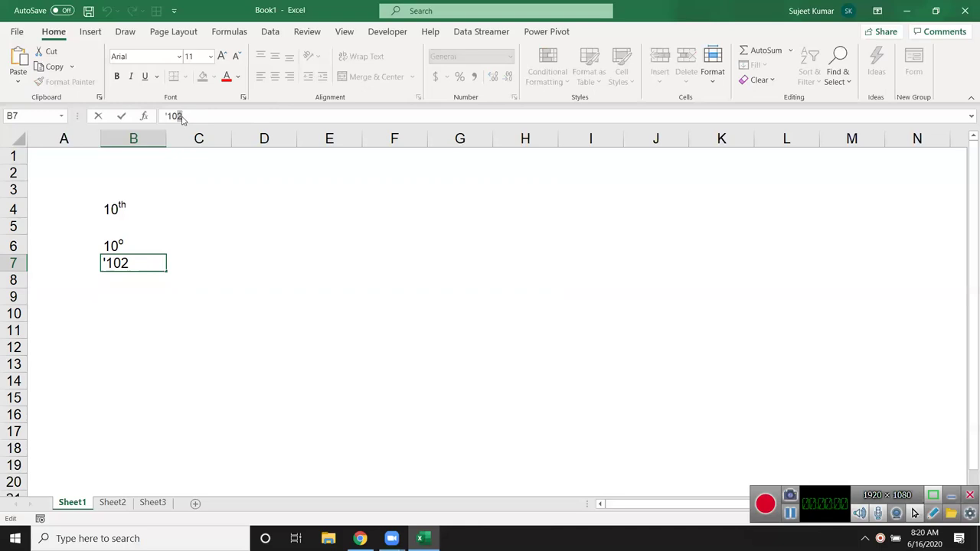
right_click(181, 115)
left_click(252, 224)
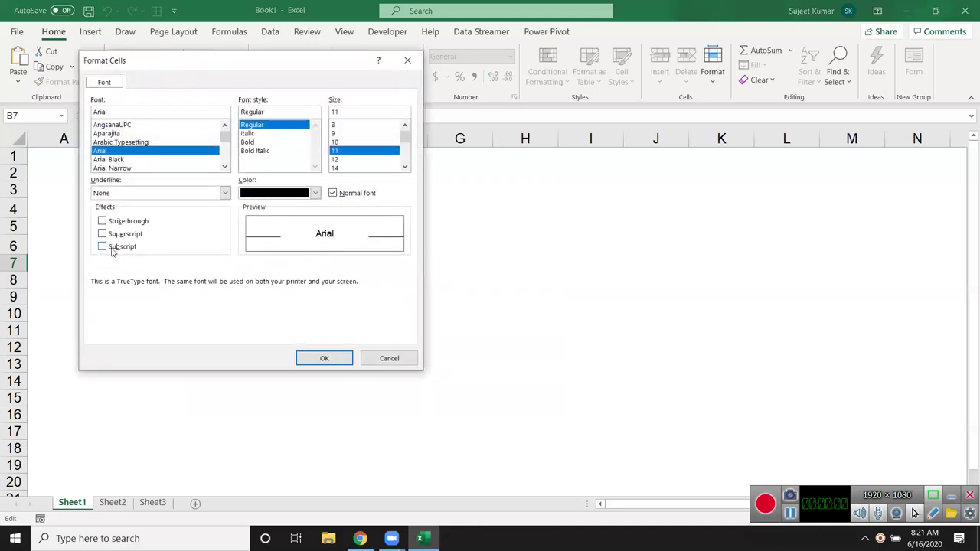
left_click(112, 248)
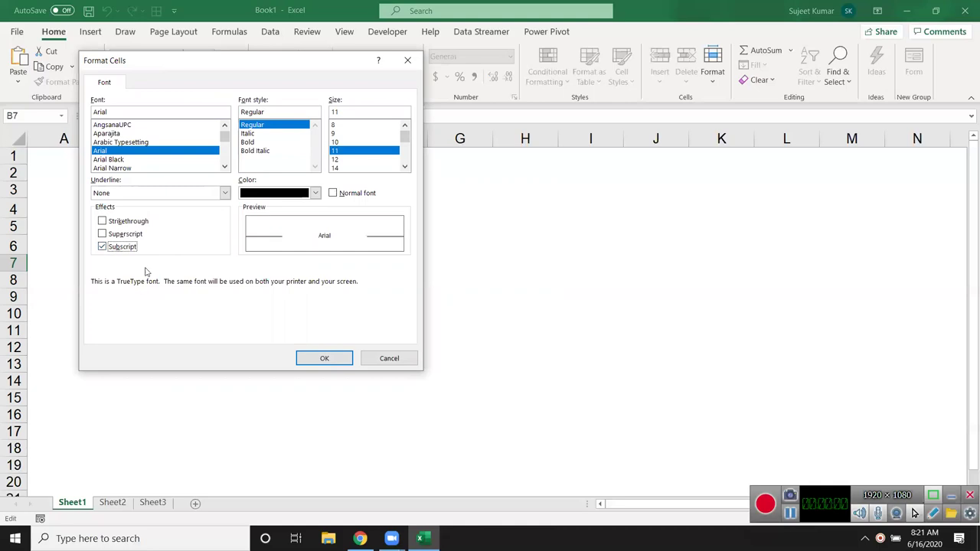
left_click(113, 247)
left_click(115, 234)
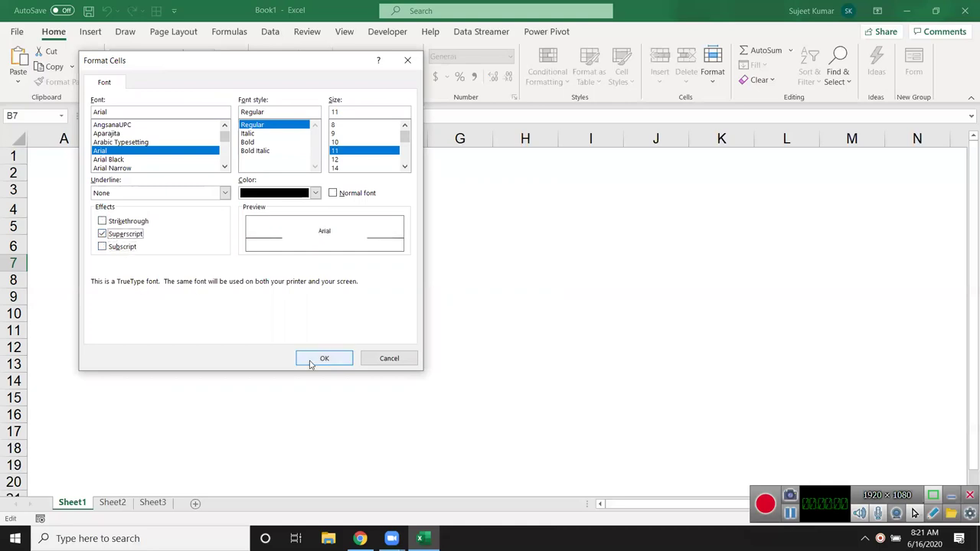
left_click(312, 359)
left_click(204, 329)
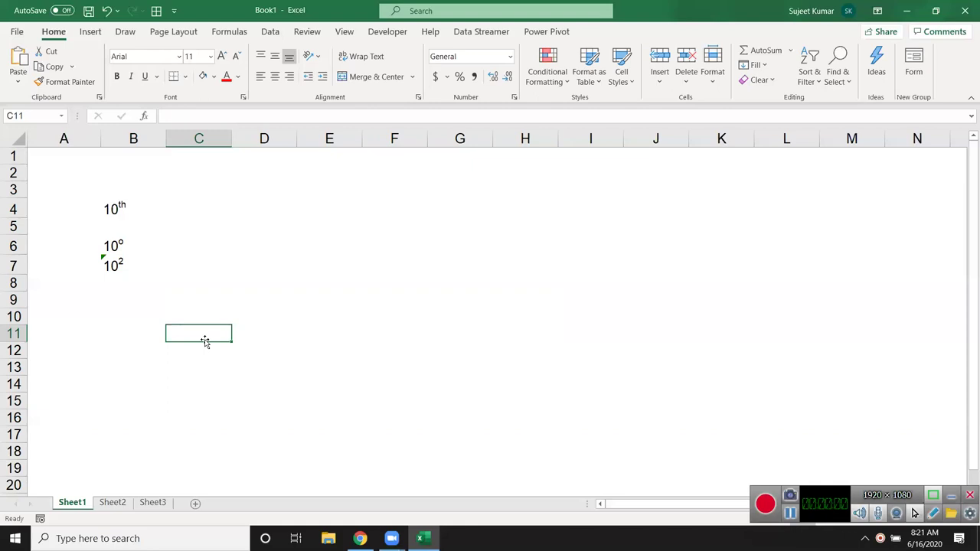
left_click(130, 267)
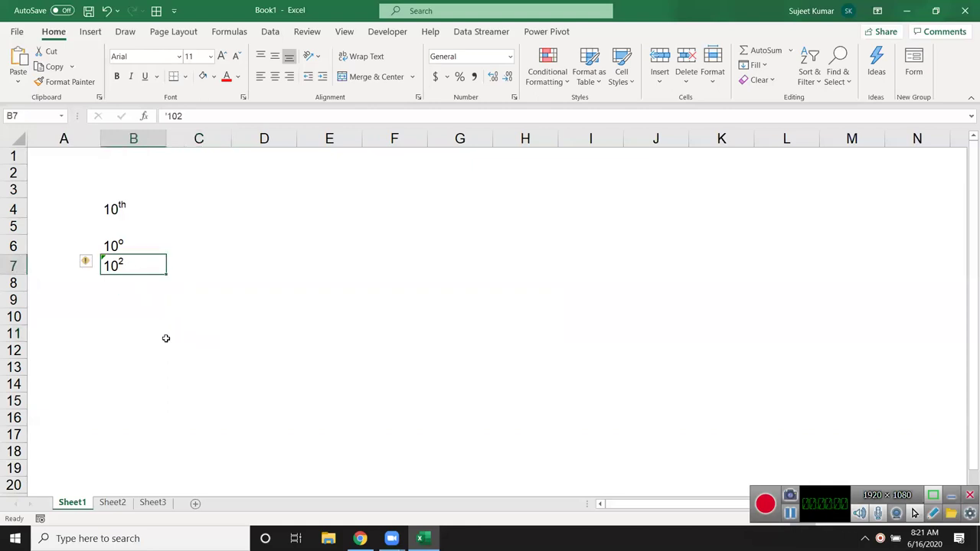
Enter H2O in cell B9.
left_click(145, 298)
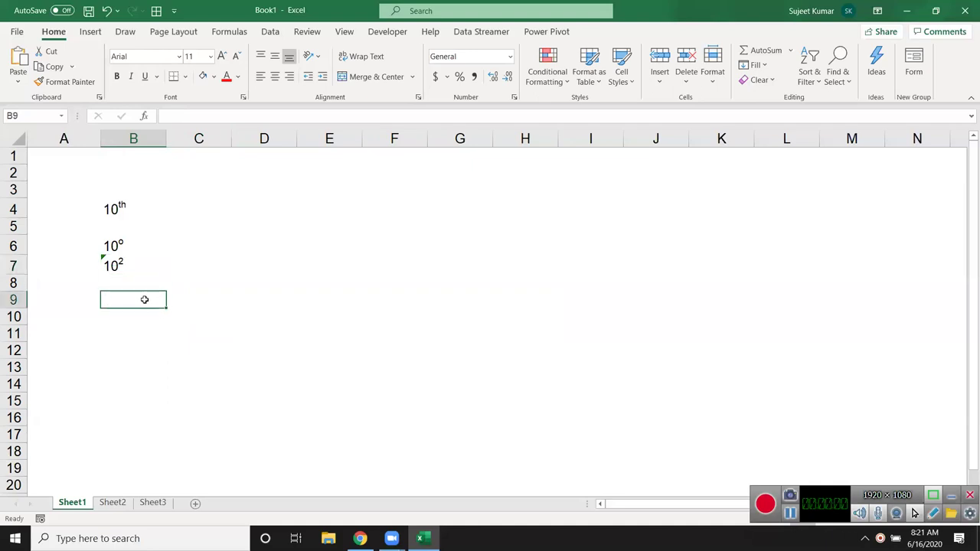
double_click(145, 298)
type("H2O")
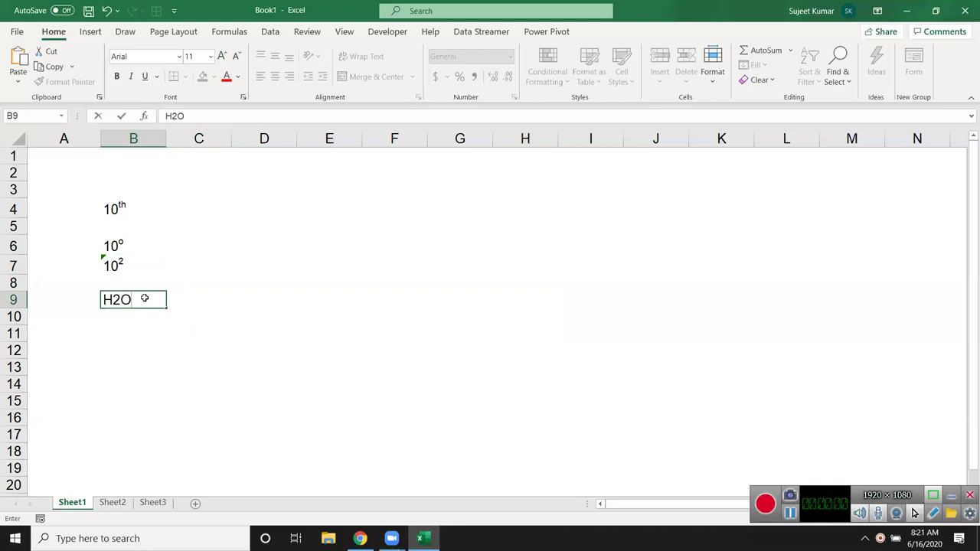
key("Return")
Format the 2 in H2O as subscript so B9 reads H₂O.
left_click(144, 298)
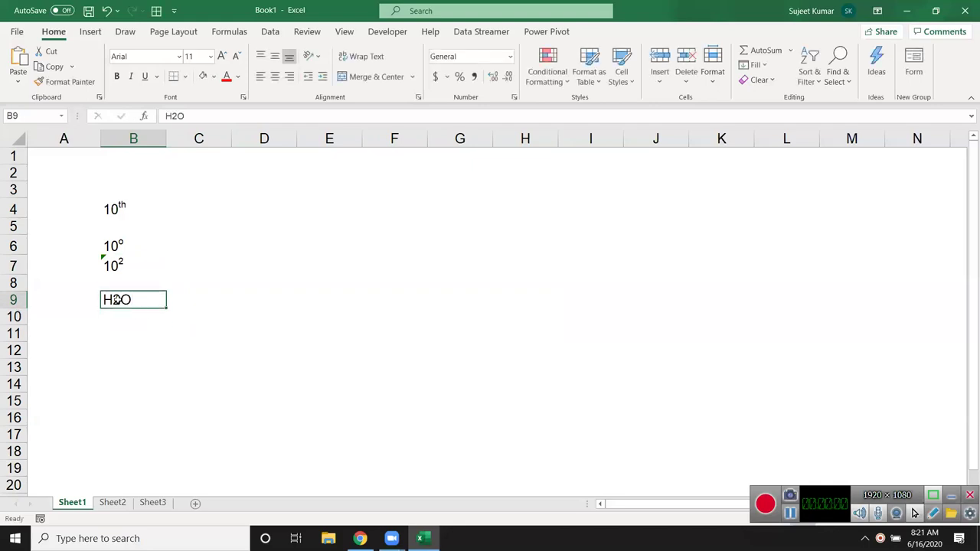
double_click(120, 300)
left_click_drag(111, 299, 124, 301)
right_click(119, 300)
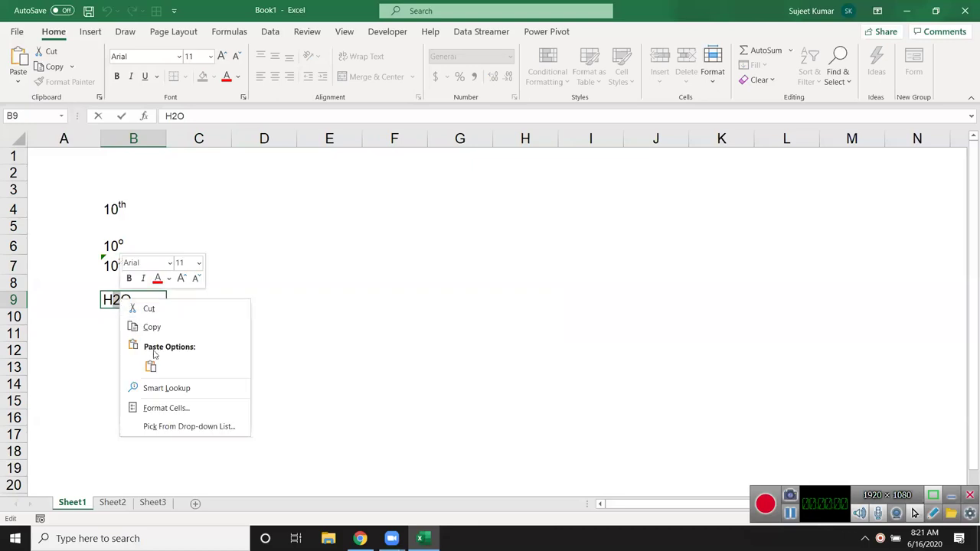
left_click(175, 409)
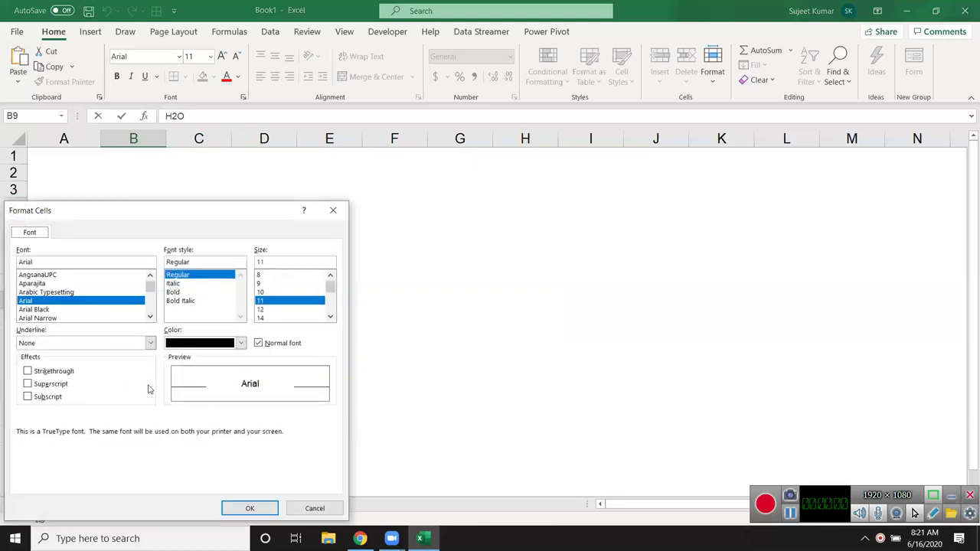
left_click(53, 398)
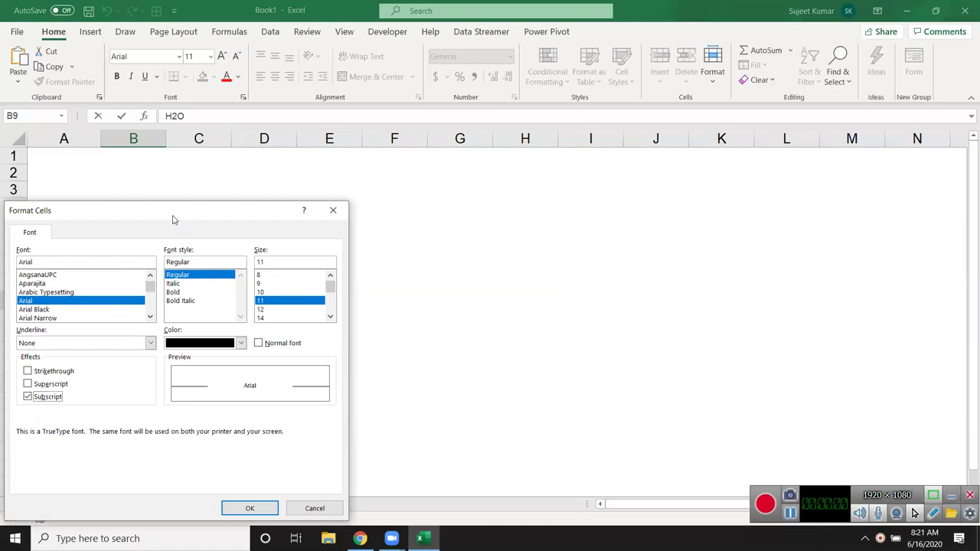
left_click_drag(173, 220, 515, 171)
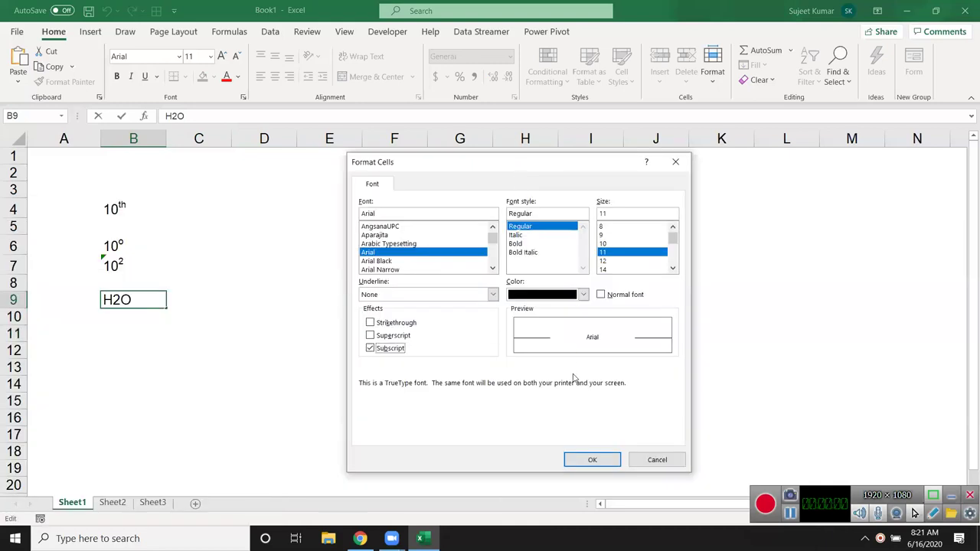
left_click(591, 460)
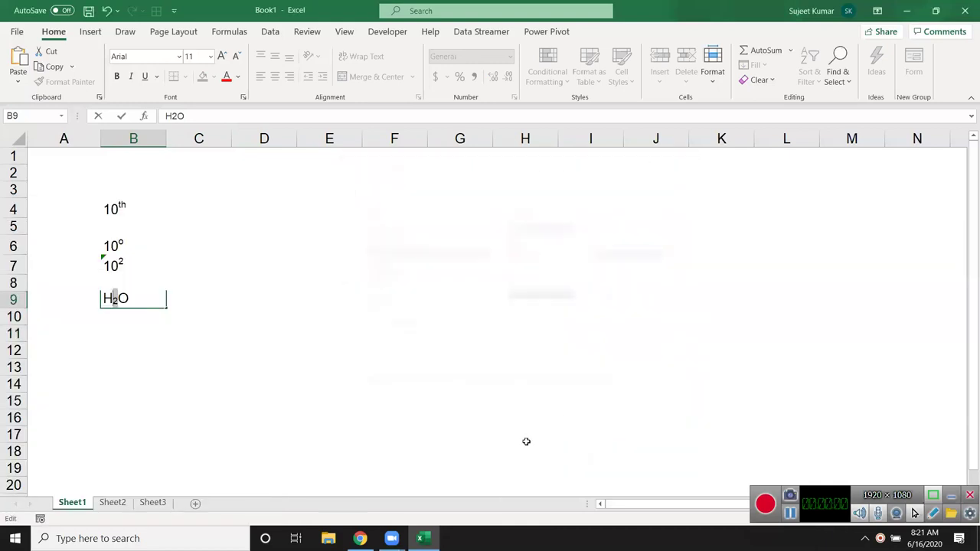
left_click(323, 373)
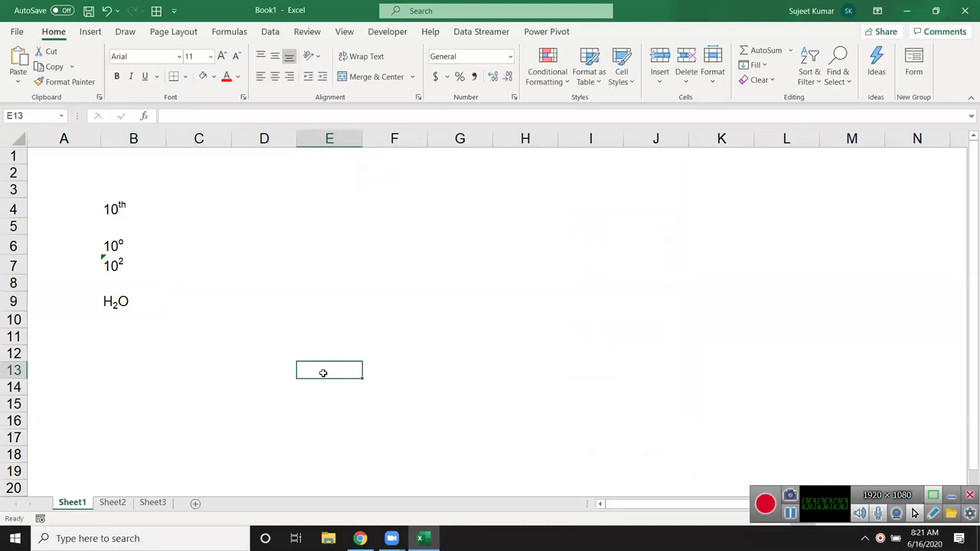
Narrow column E and enter the scores 85, 36, 85, 42, 36, 85, 45, 69 down E1:E8.
left_click_drag(362, 137, 329, 136)
left_click(318, 157)
type("85")
key("Return")
type("36")
key("Return")
type("85")
key("Return")
type("42")
key("Return")
type("36")
key("Return")
type("85")
key("Return")
key("Return")
type("69")
key("Return")
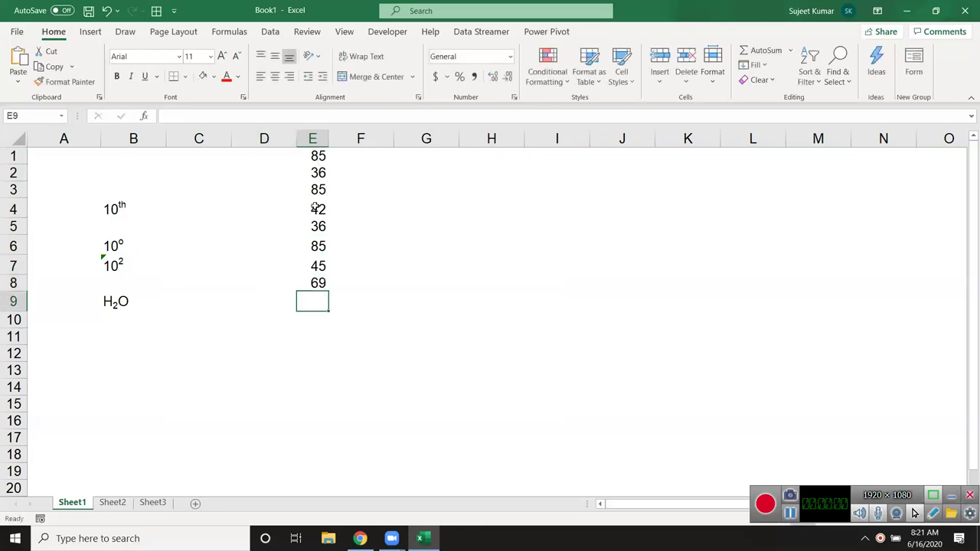
Select cell E4, which holds 42.
left_click(314, 207)
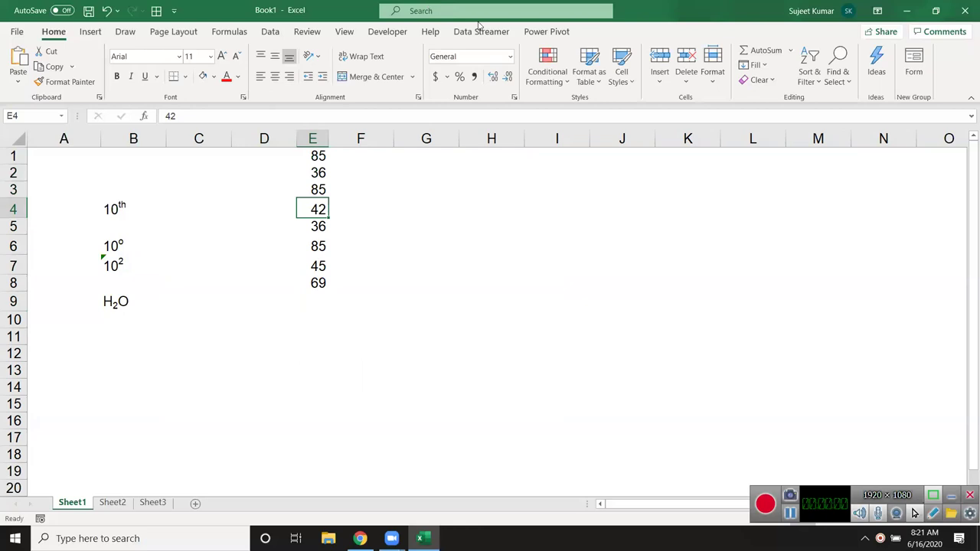
mouse_move(328, 198)
left_mouse_down()
mouse_move(309, 218)
mouse_move(326, 216)
left_mouse_up()
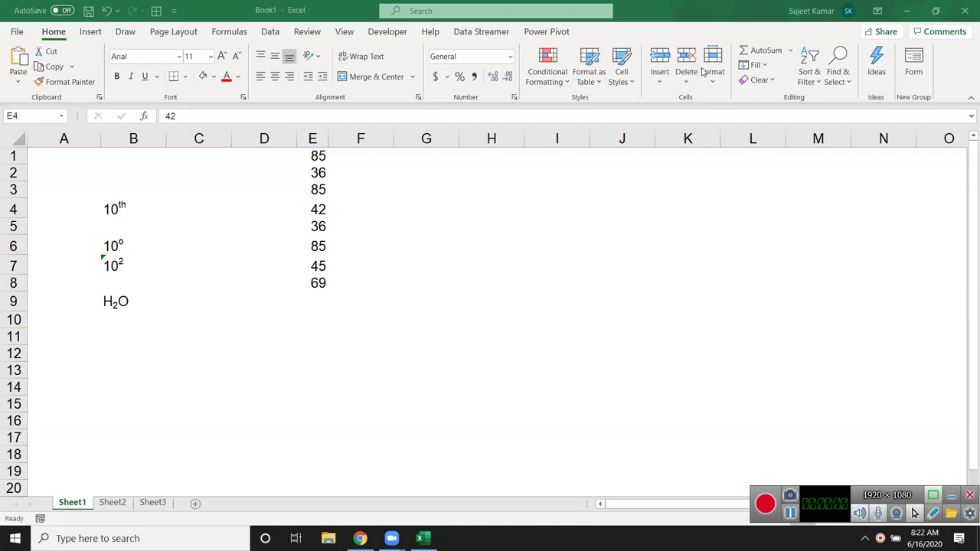
left_click(322, 208)
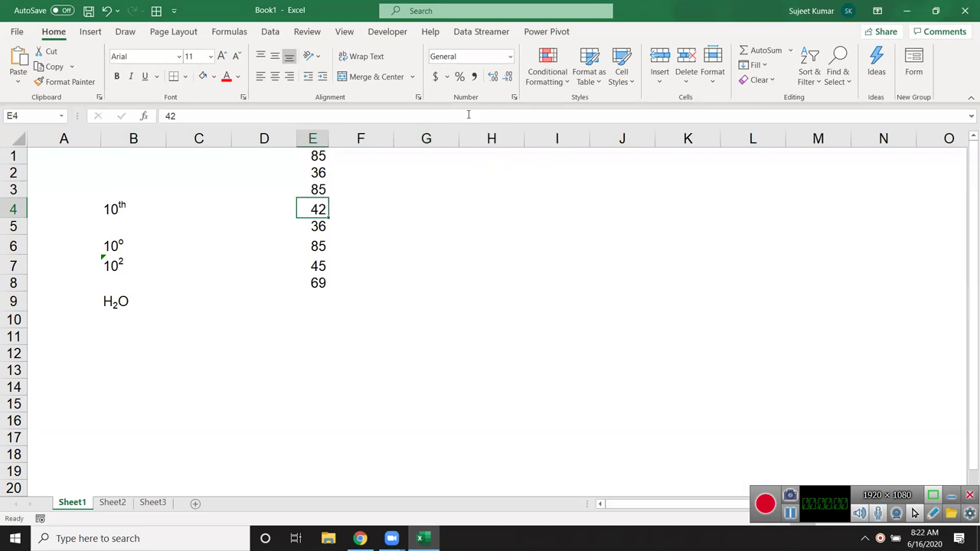
Cross out the 42 in E4 with a thick red diagonal X border.
left_click(514, 97)
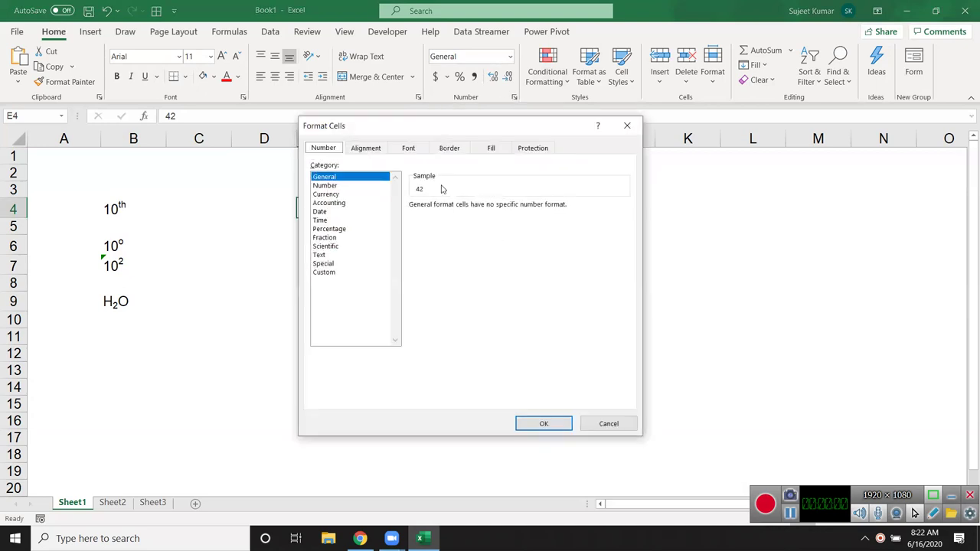
left_click(452, 148)
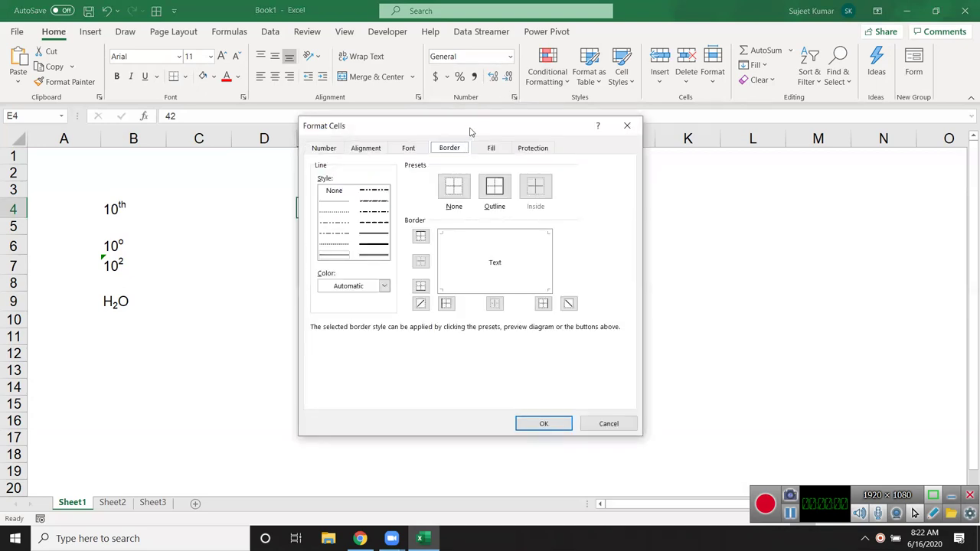
left_click_drag(468, 129, 621, 117)
left_click(529, 233)
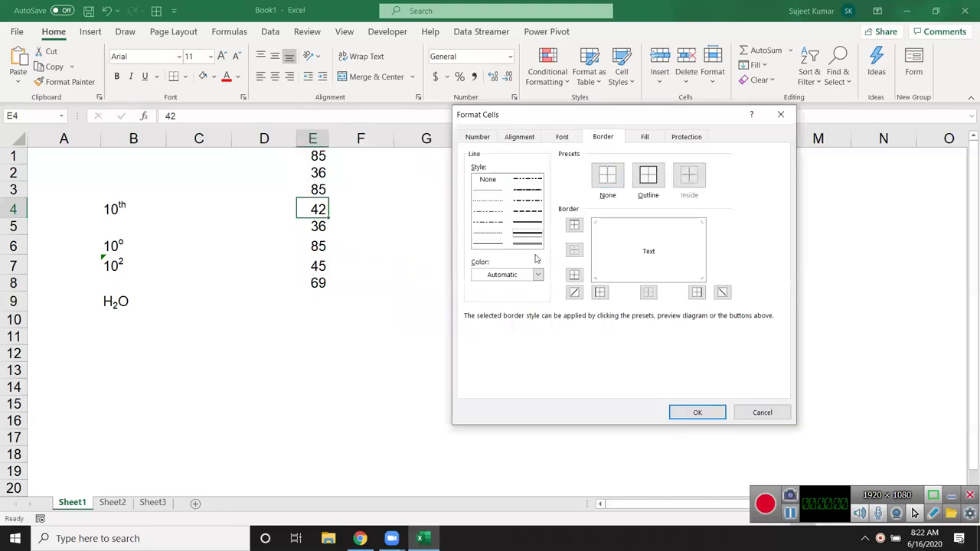
left_click(574, 297)
left_click(723, 296)
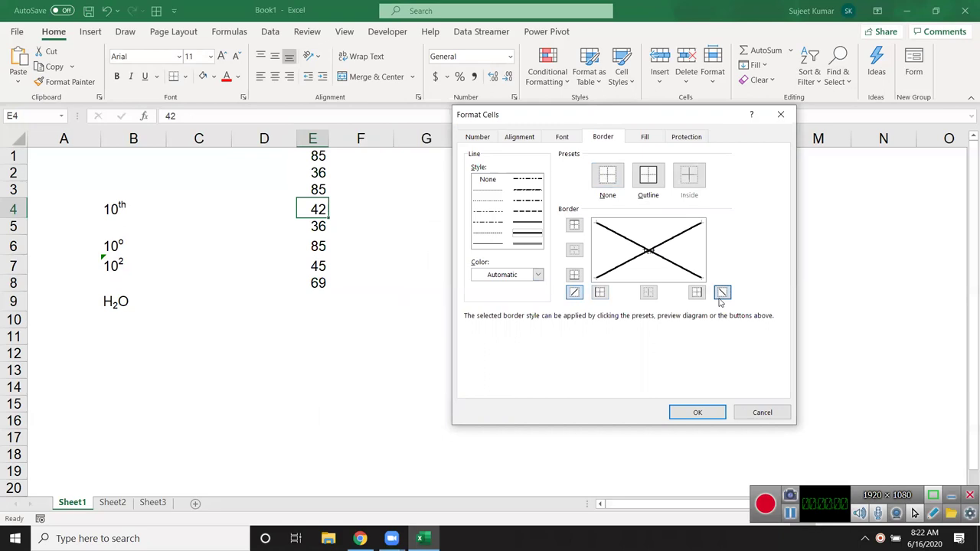
left_click(538, 274)
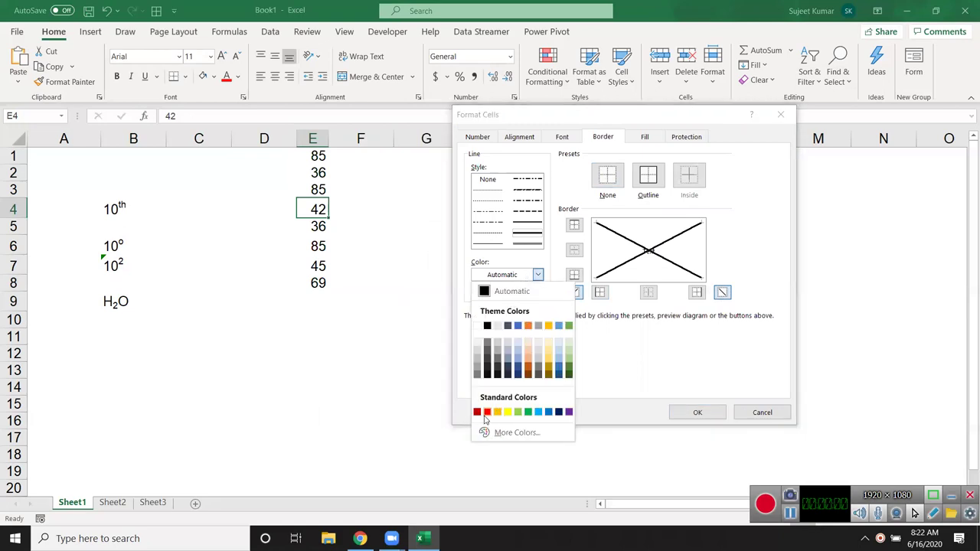
left_click(488, 413)
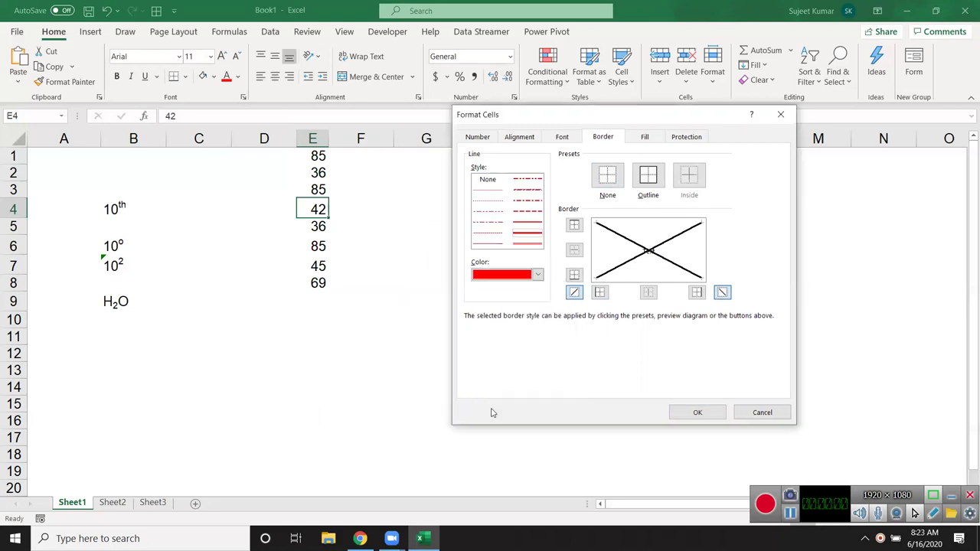
left_click(576, 294)
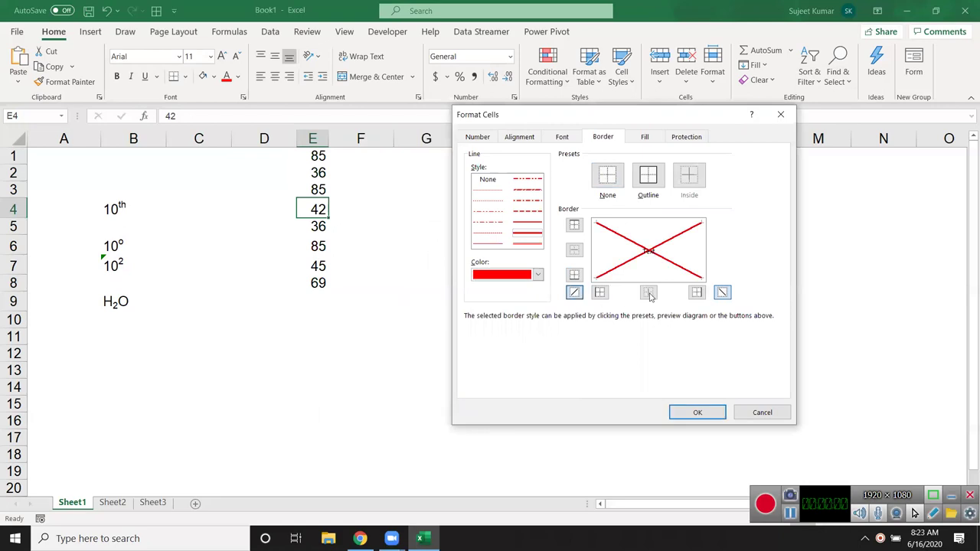
left_click(698, 413)
Repeat the red X border on E6 (85) and E2 (36) with F4.
left_click(412, 321)
left_click(318, 246)
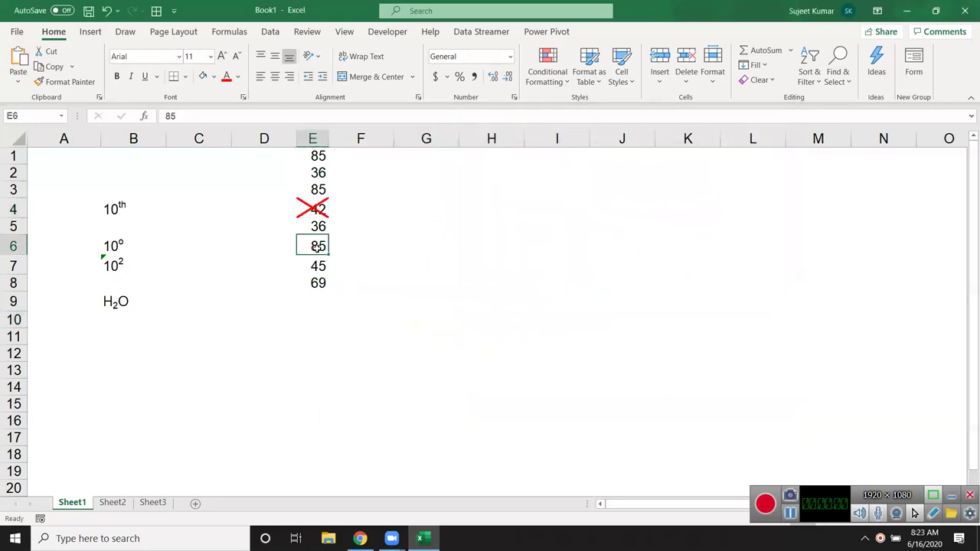
key("F4")
left_click(311, 178)
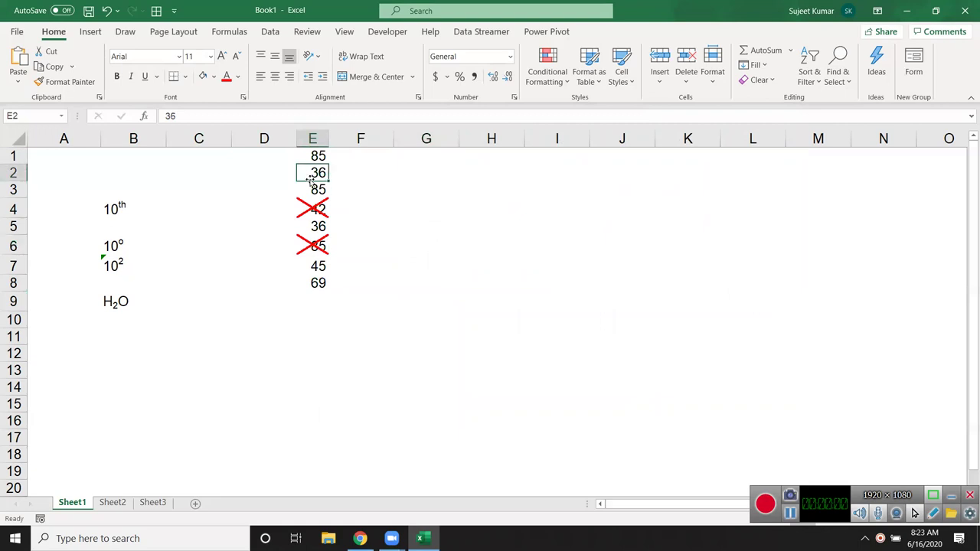
key("F4")
left_click(311, 285)
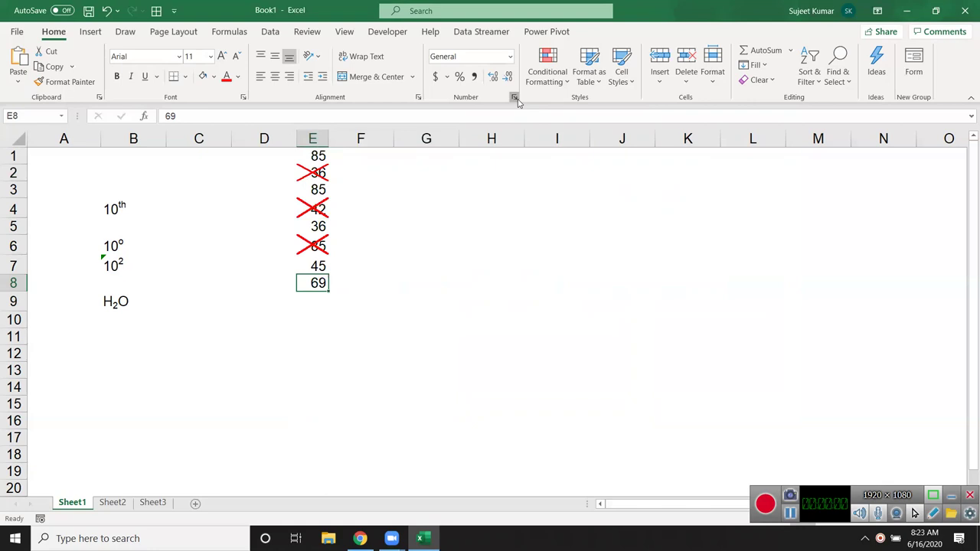
Mark the 69 in E8 with a green left border and a green diagonal line.
left_click(514, 97)
left_click(478, 261)
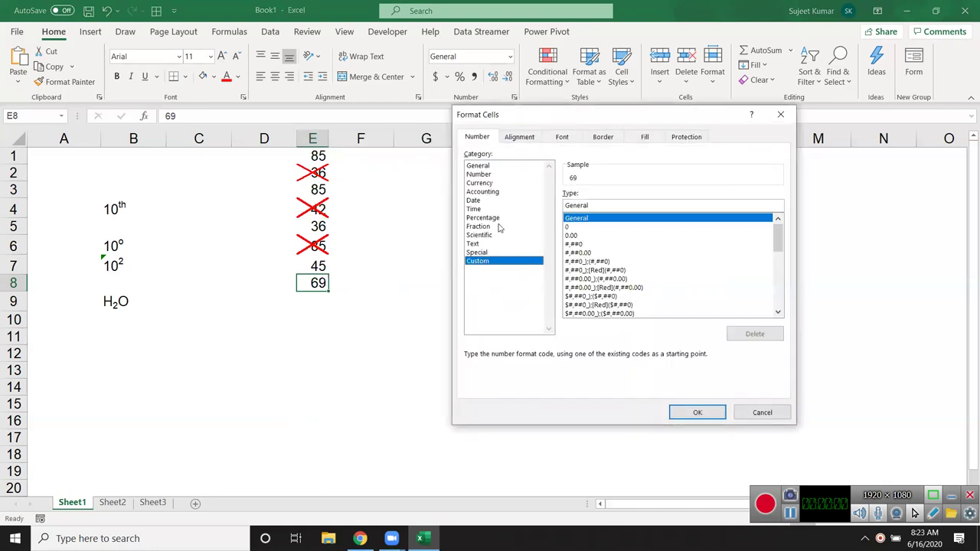
left_click(599, 139)
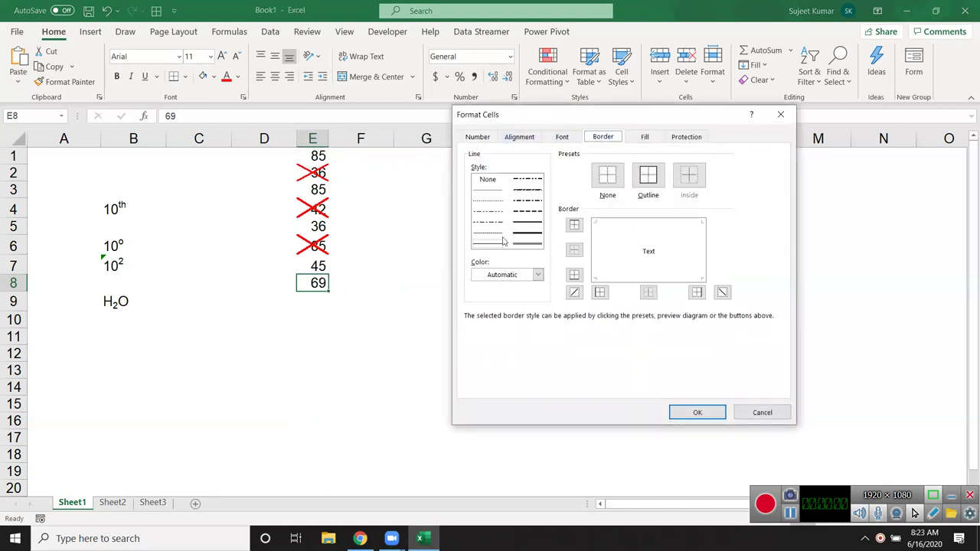
left_click(501, 275)
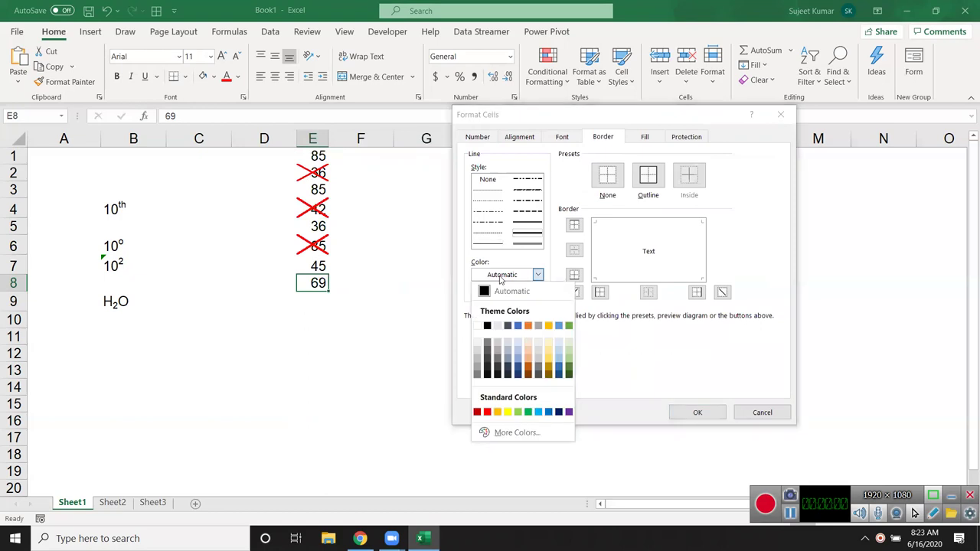
left_click(530, 412)
left_click(600, 292)
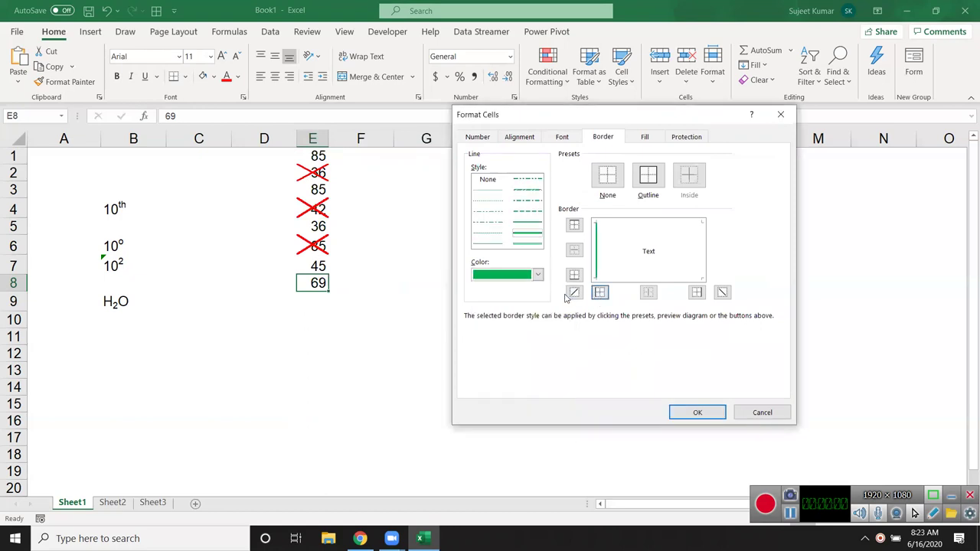
left_click(575, 293)
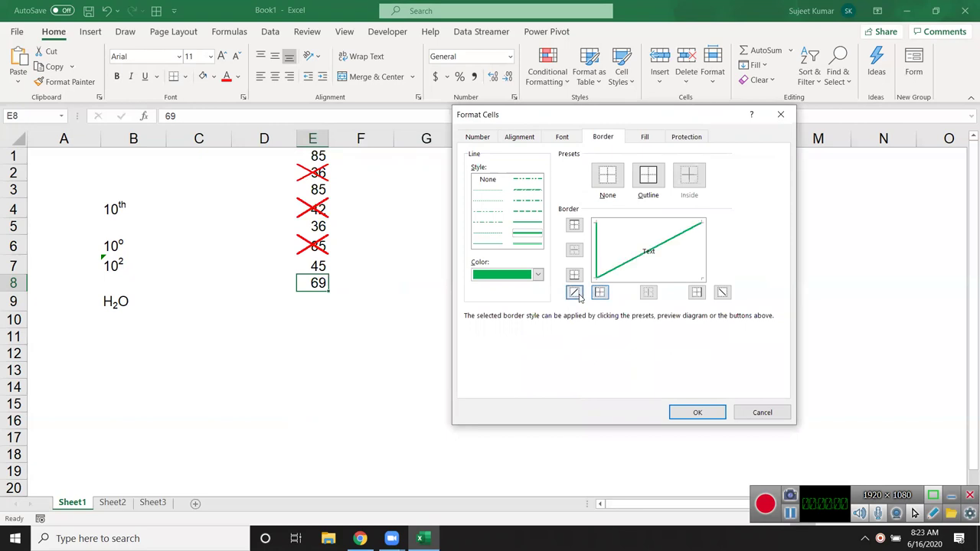
left_click(693, 410)
left_click(517, 343)
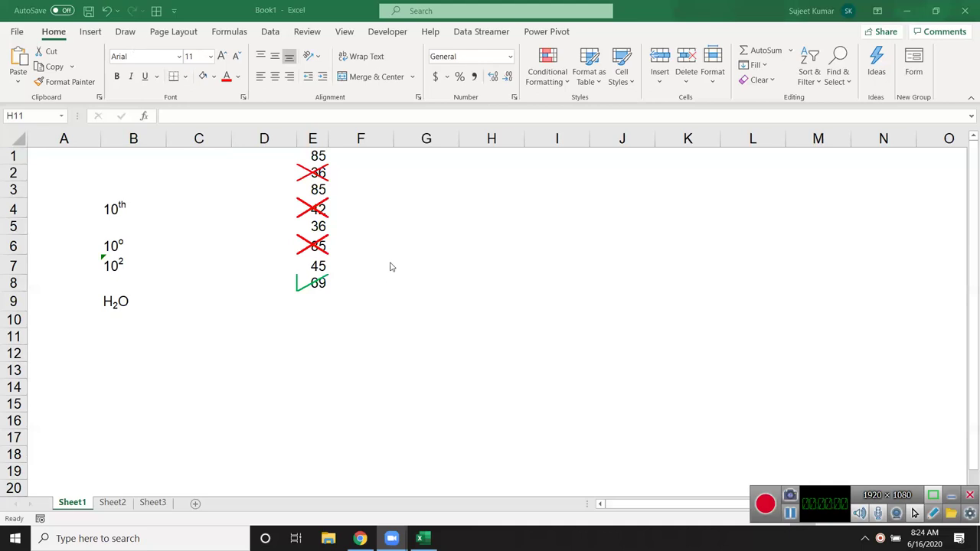
left_click(324, 280)
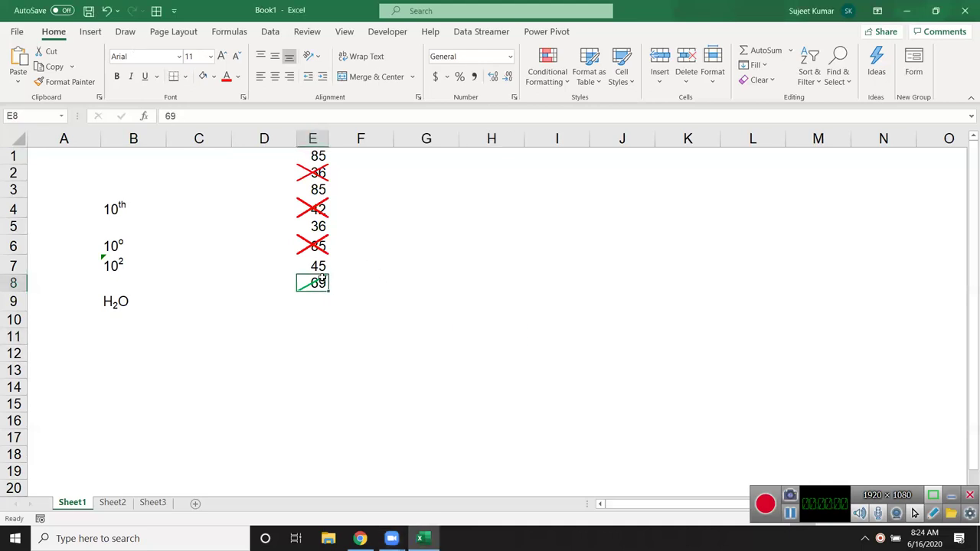
left_click(318, 226)
left_click(319, 208)
left_click(320, 175)
left_click(318, 209)
left_click(316, 238)
left_click_drag(315, 158, 295, 258)
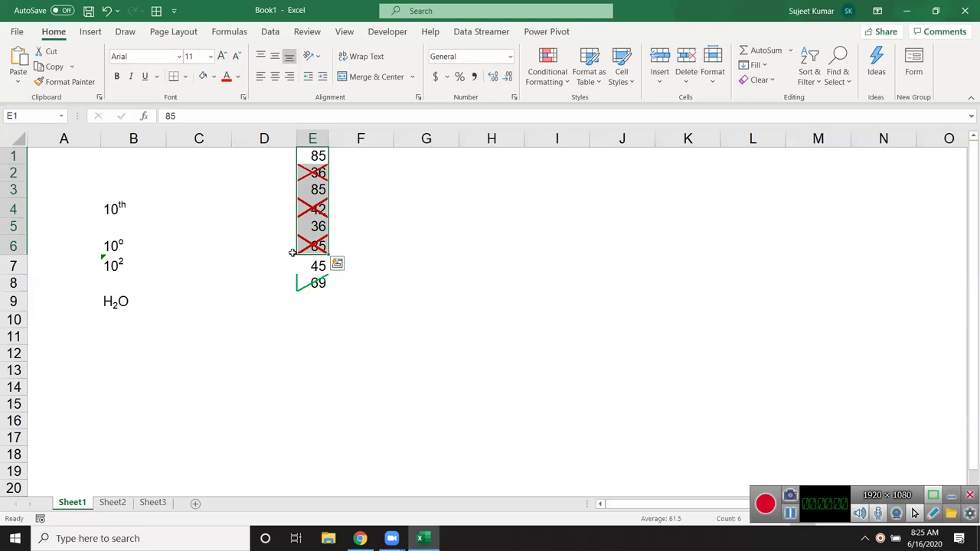
left_click_drag(319, 157, 305, 285)
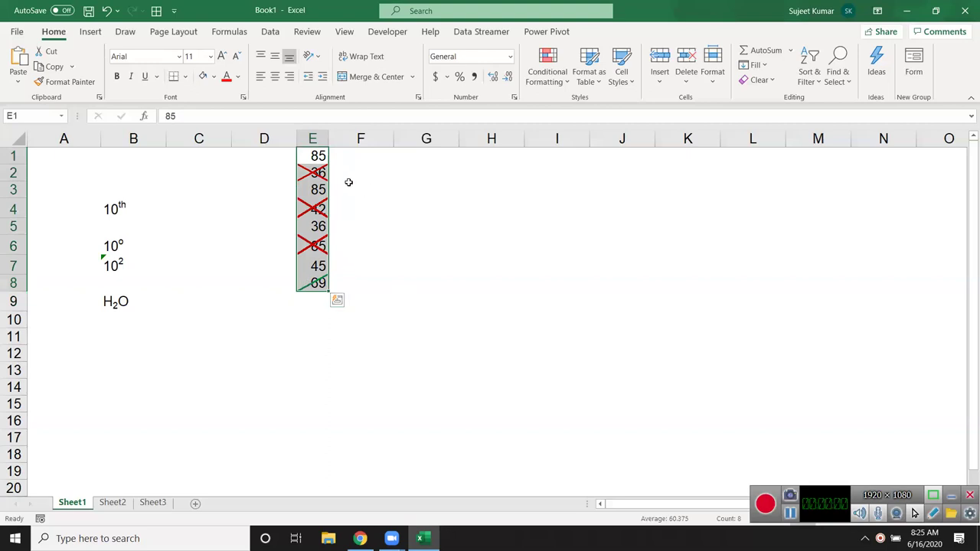
Enter P in F1 and fill it down through F8 with Ctrl+D.
left_click(362, 160)
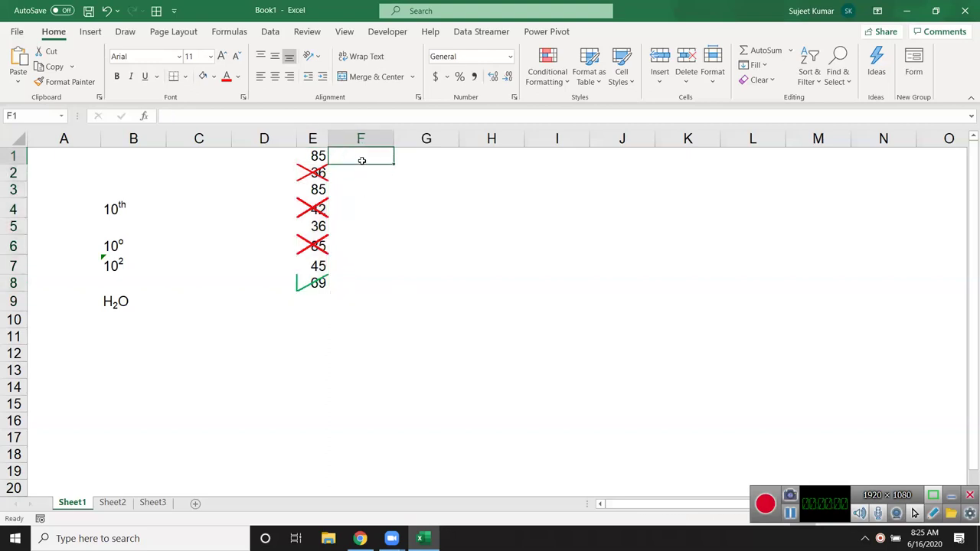
type("J")
key("Return")
left_click(365, 163)
key("Delete")
type("P")
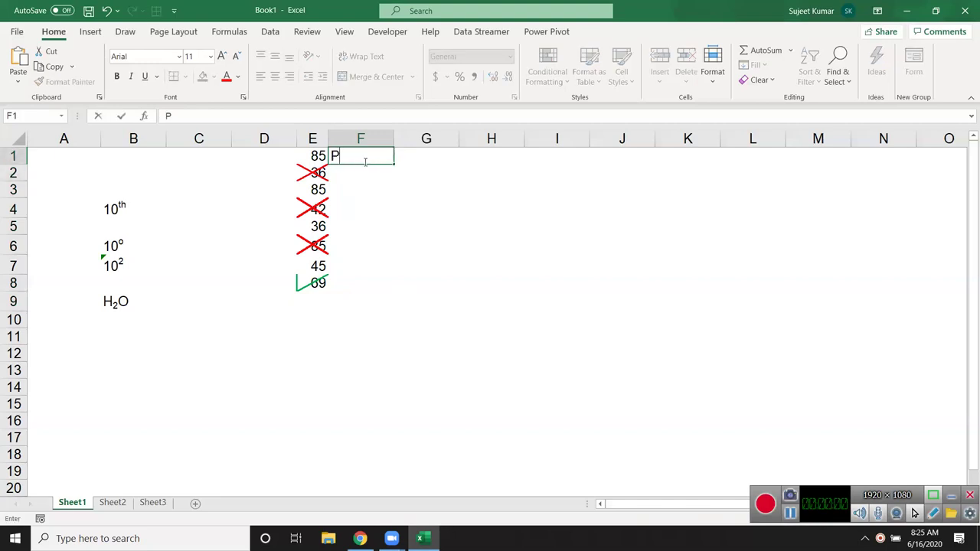
key("Return")
left_click_drag(363, 155, 351, 279)
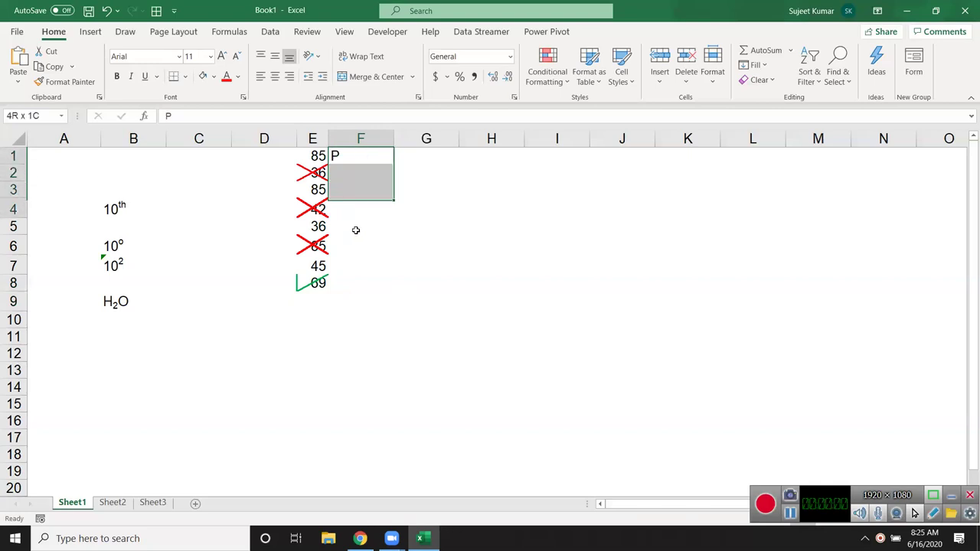
key("ctrl+d")
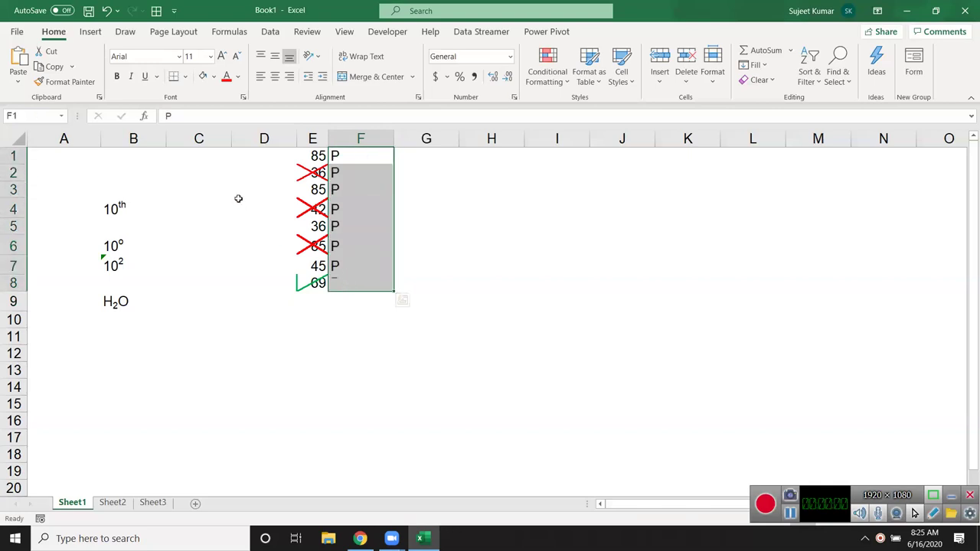
Apply the Wingdings 2 font to F1:F8 so the letters show as check marks.
left_click(176, 58)
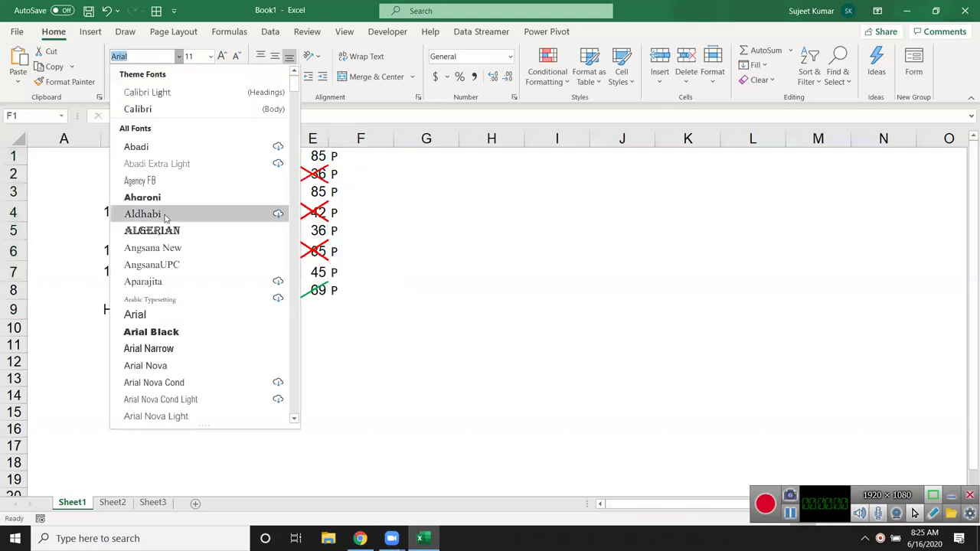
scroll(167, 230, "down", 5)
scroll(167, 306, "down", 5)
scroll(168, 337, "down", 5)
scroll(168, 337, "down", 5)
scroll(168, 337, "down", 5)
scroll(168, 337, "down", 5)
scroll(168, 337, "down", 2)
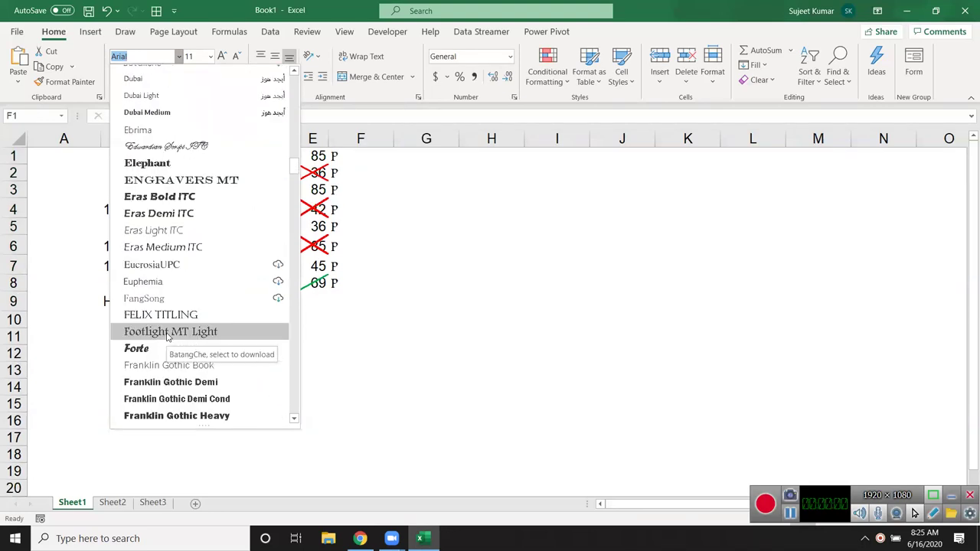
type("wi")
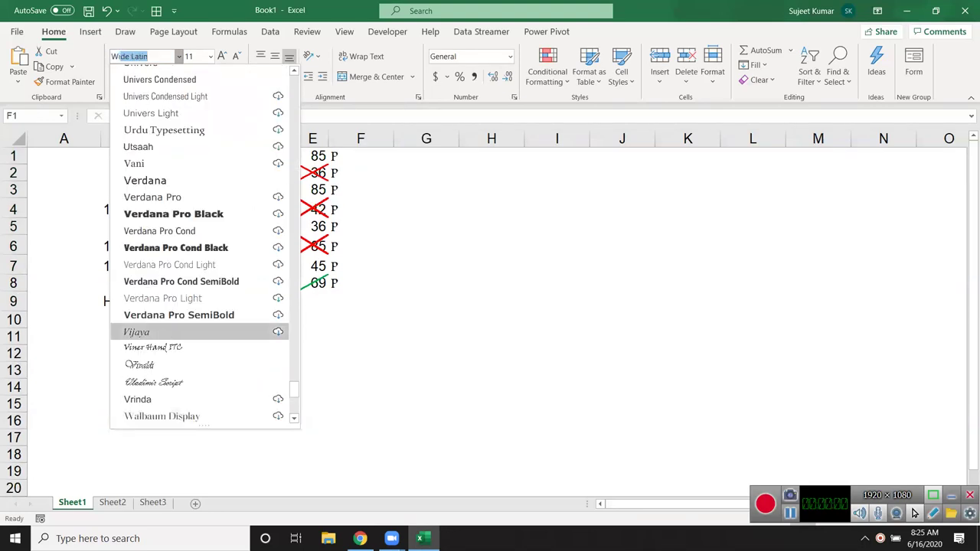
type("ng")
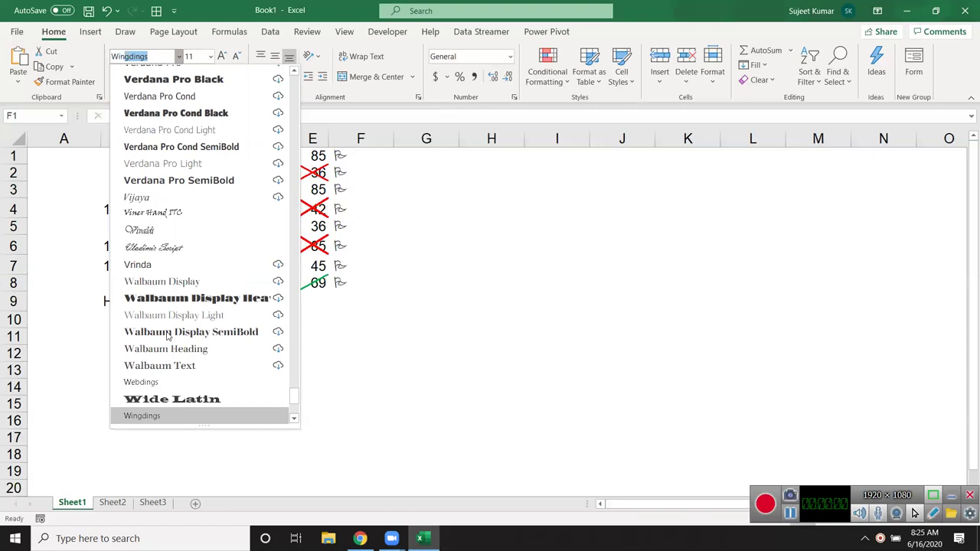
key("Down")
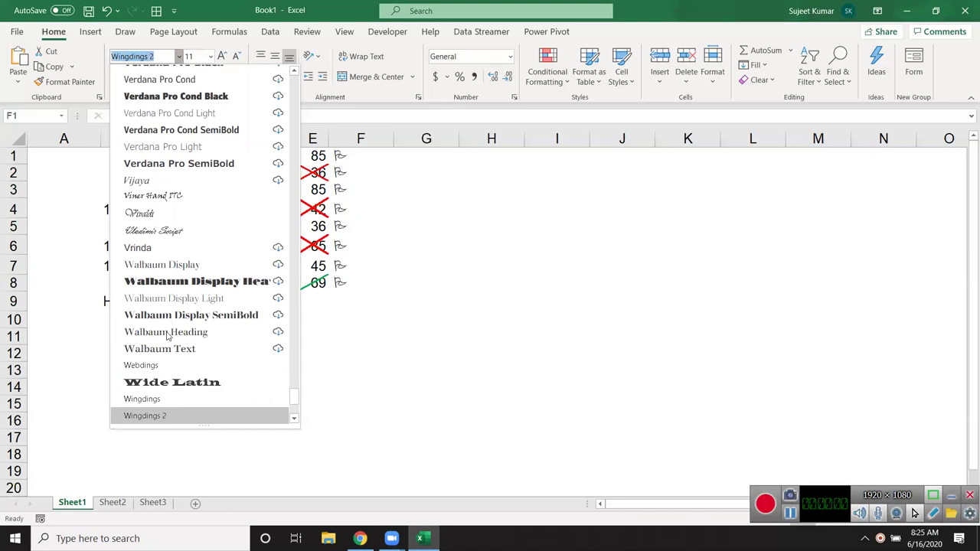
key("Return")
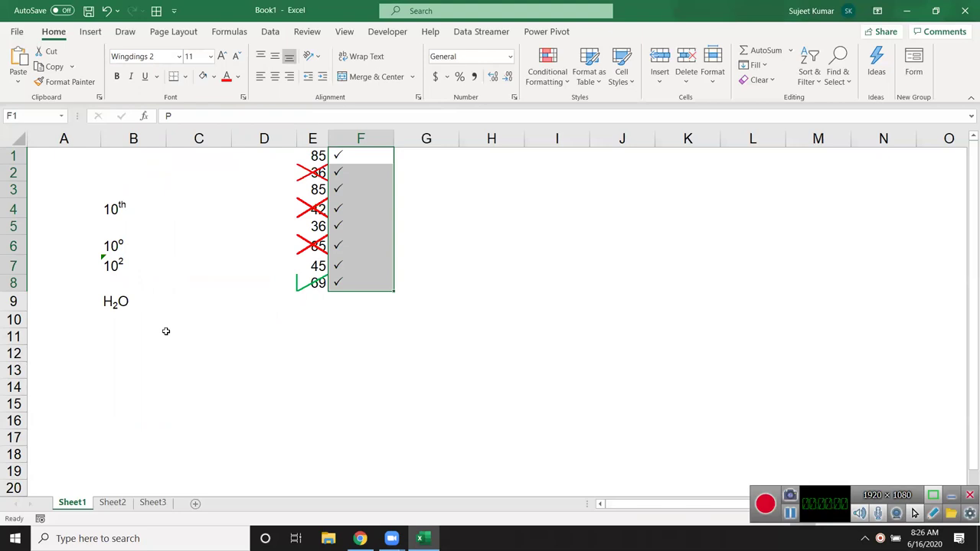
Type O in F2, F4 and F6 to turn those marks into crosses.
key("Up")
key("Down")
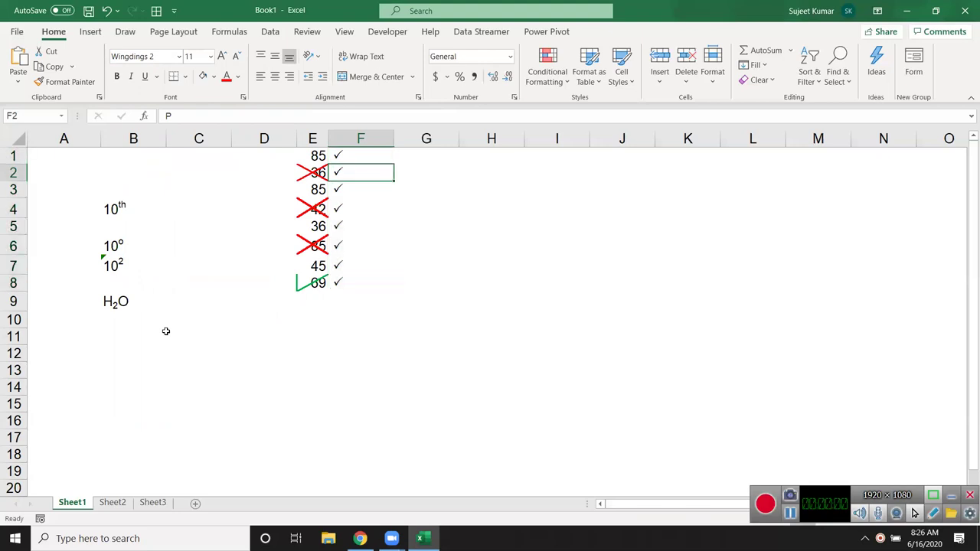
type("O")
key("Return")
key("Down")
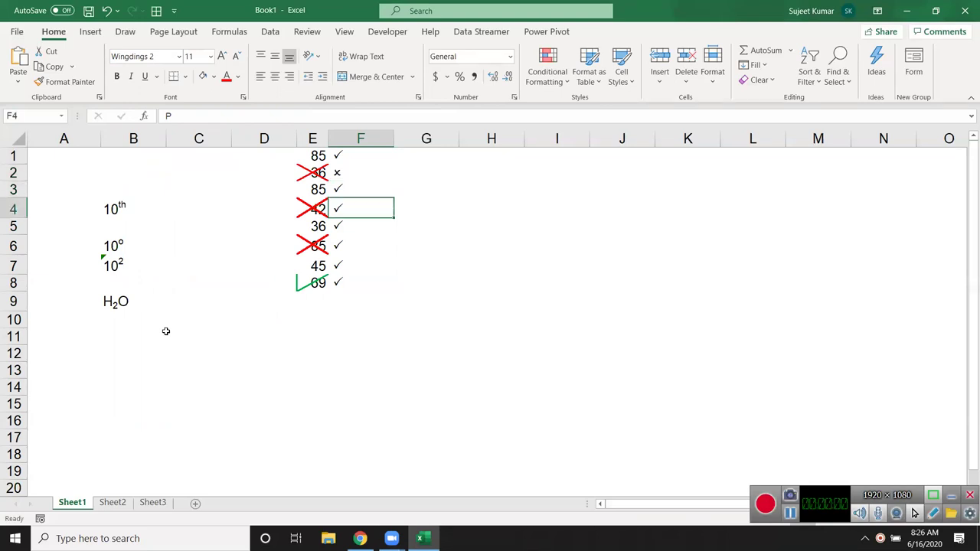
type("O")
key("Return")
key("Down")
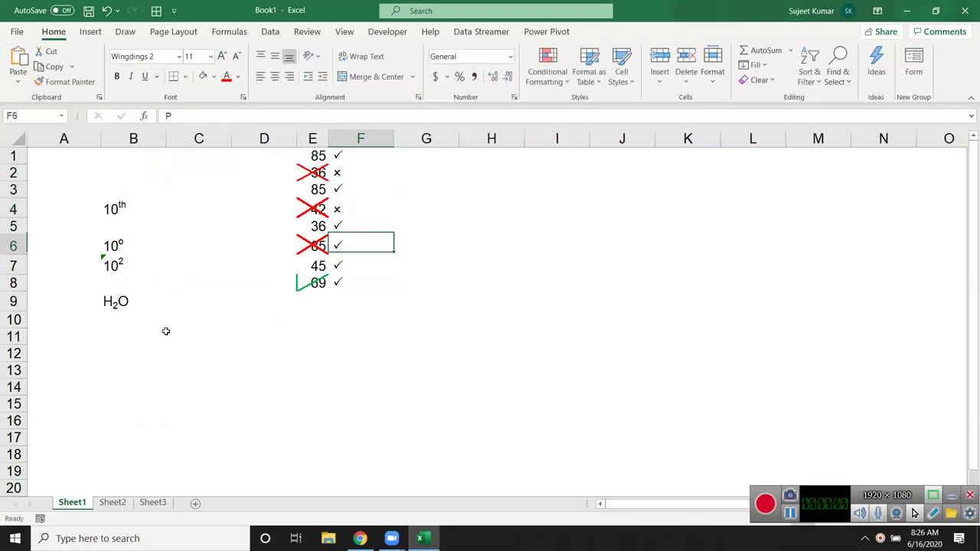
type("O")
key("Return")
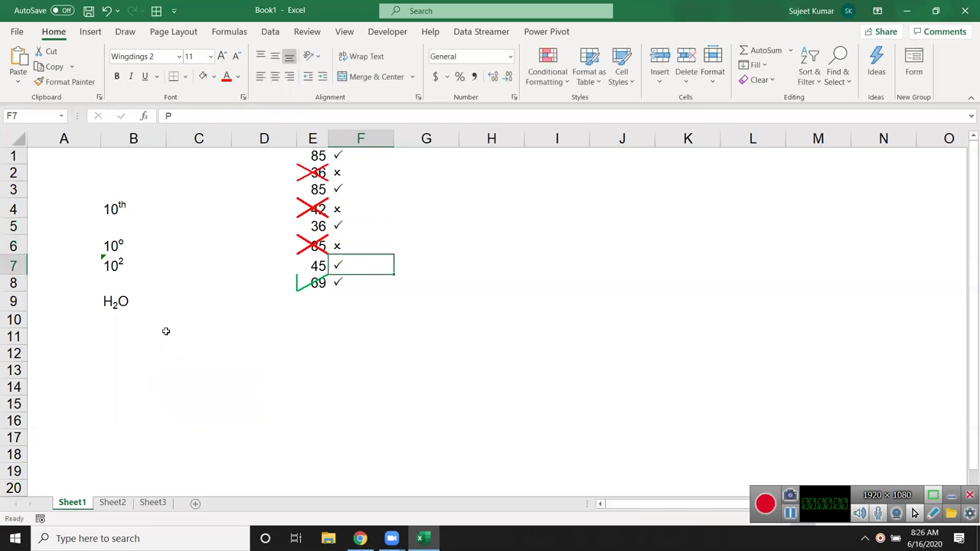
Inspect F1 and F2 in edit mode to reveal the underlying letters.
left_click_drag(355, 157, 350, 284)
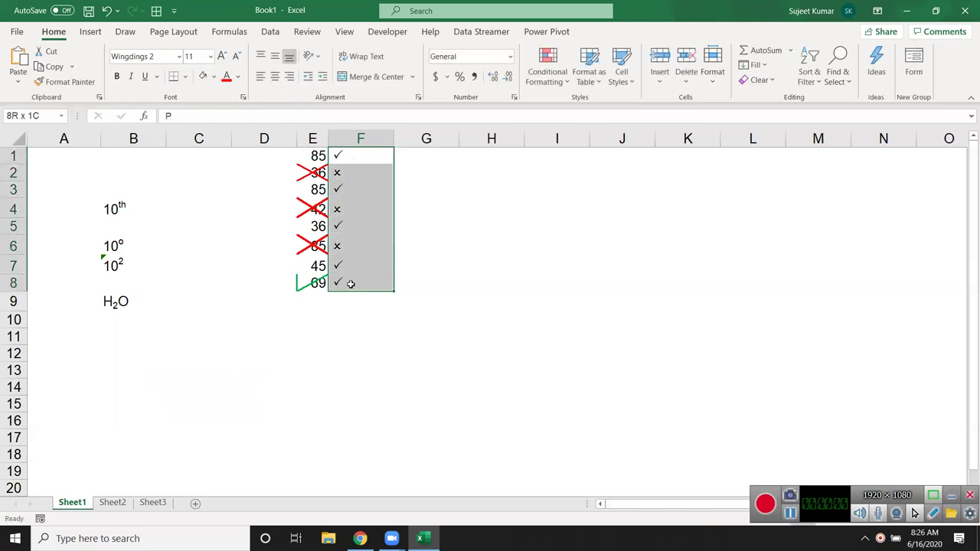
double_click(340, 159)
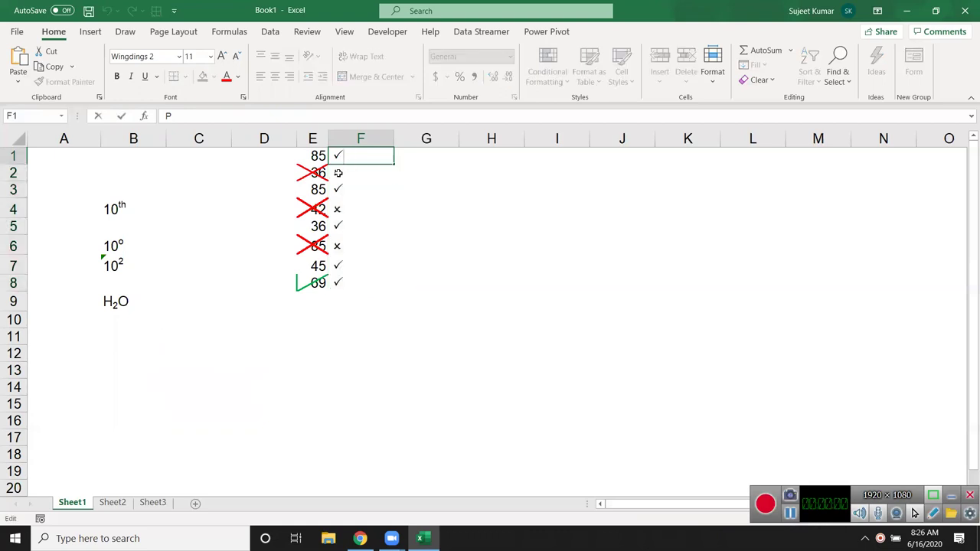
left_click(338, 174)
left_click_drag(176, 116, 79, 116)
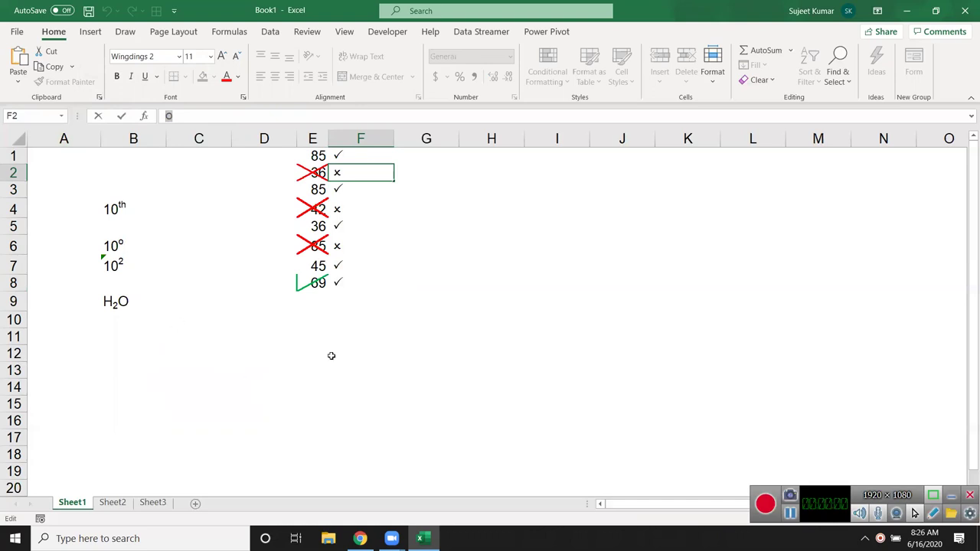
key("Return")
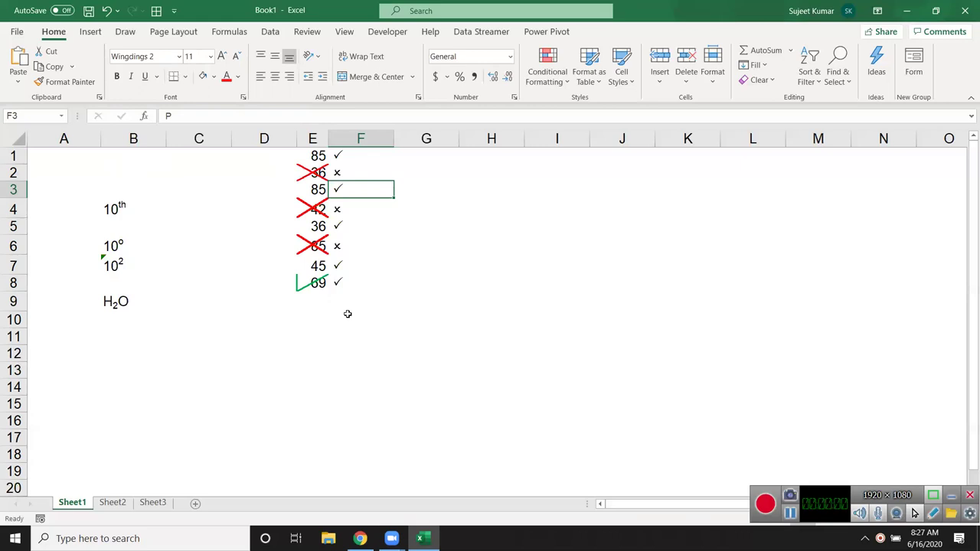
Enter the letter J in cell H3.
left_click(464, 178)
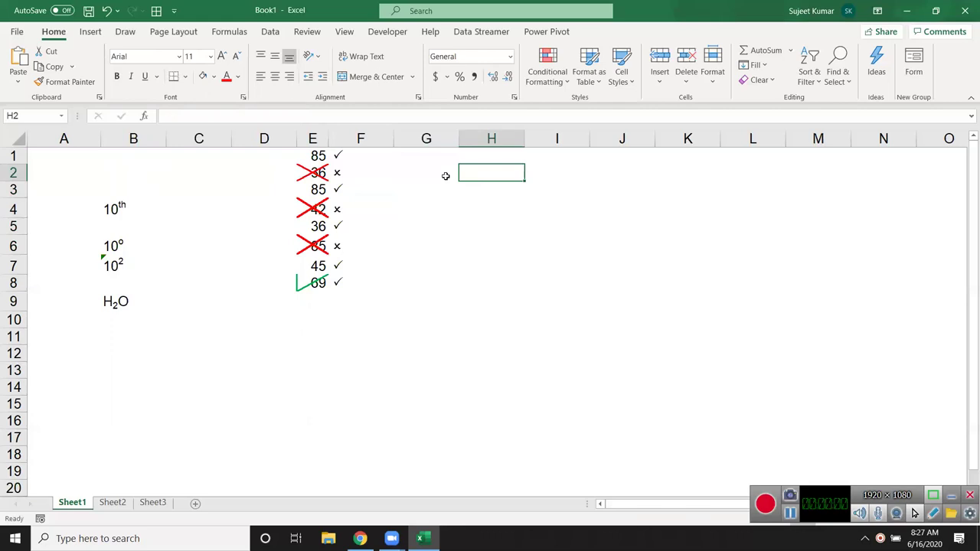
left_click(445, 176)
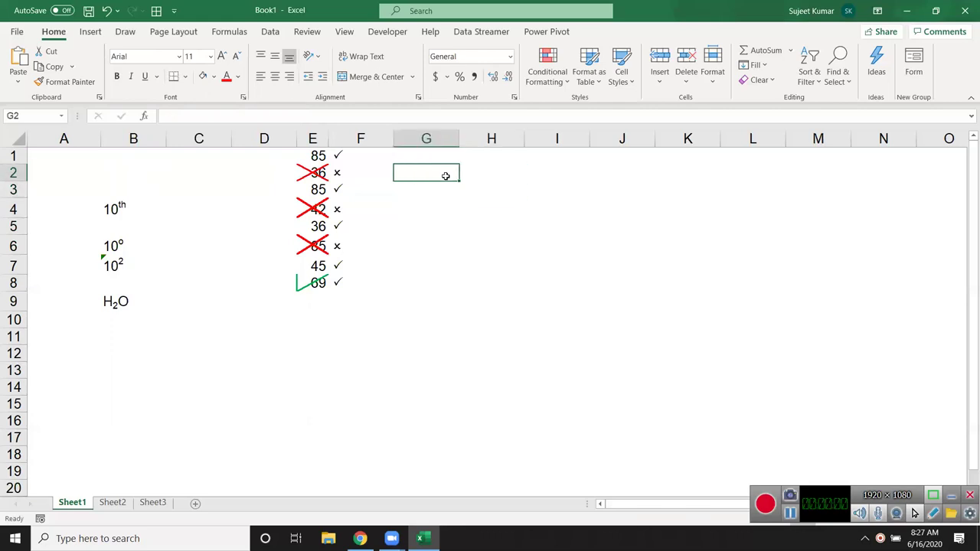
key("Up")
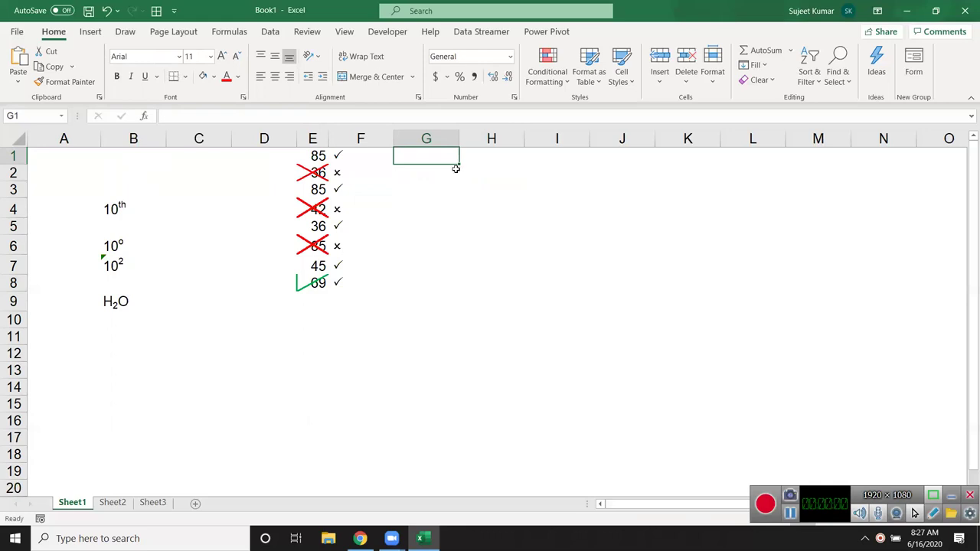
key("Down")
key("Down")
key("Right")
type("J")
key("Return")
key("Up")
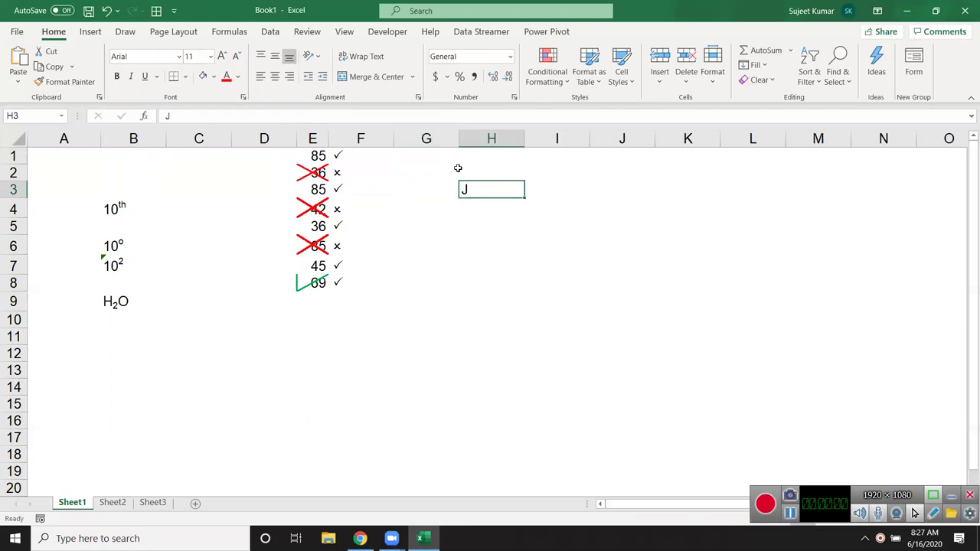
Set H3's text orientation to -45 degrees in Format Cells alignment.
left_click(514, 98)
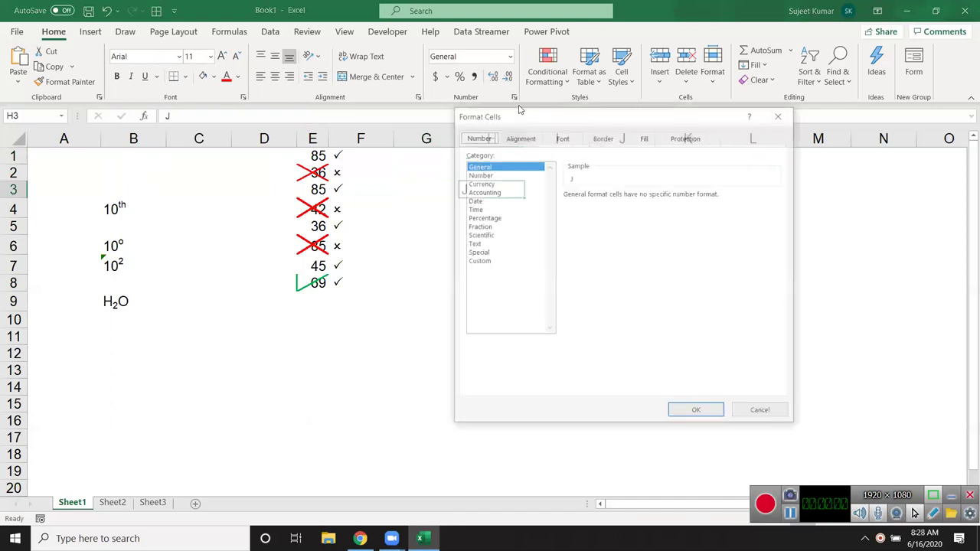
left_click_drag(624, 119, 736, 99)
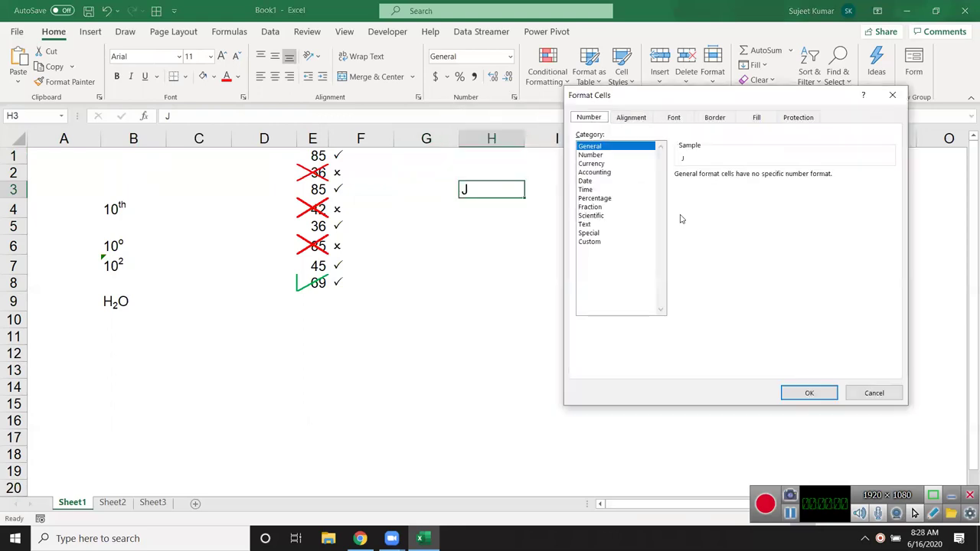
left_click(600, 242)
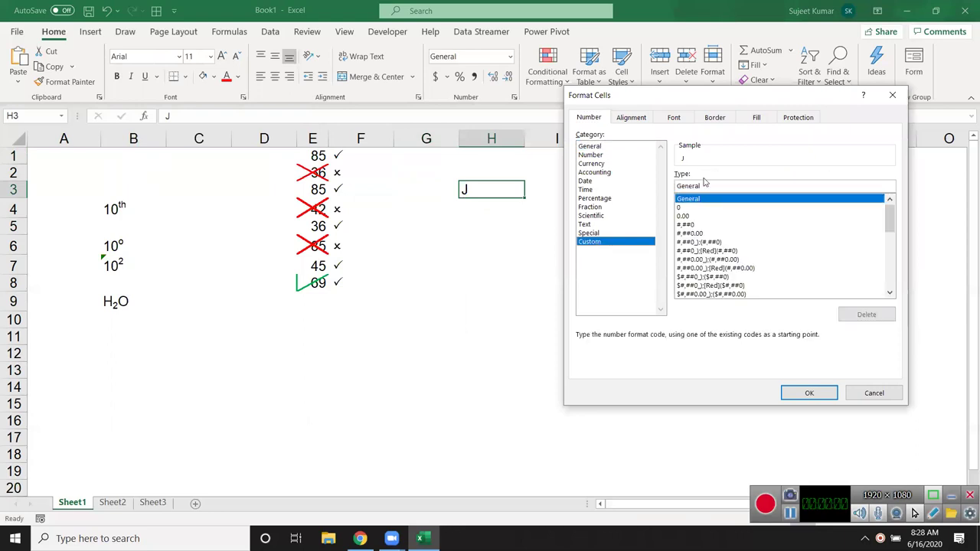
left_click(718, 121)
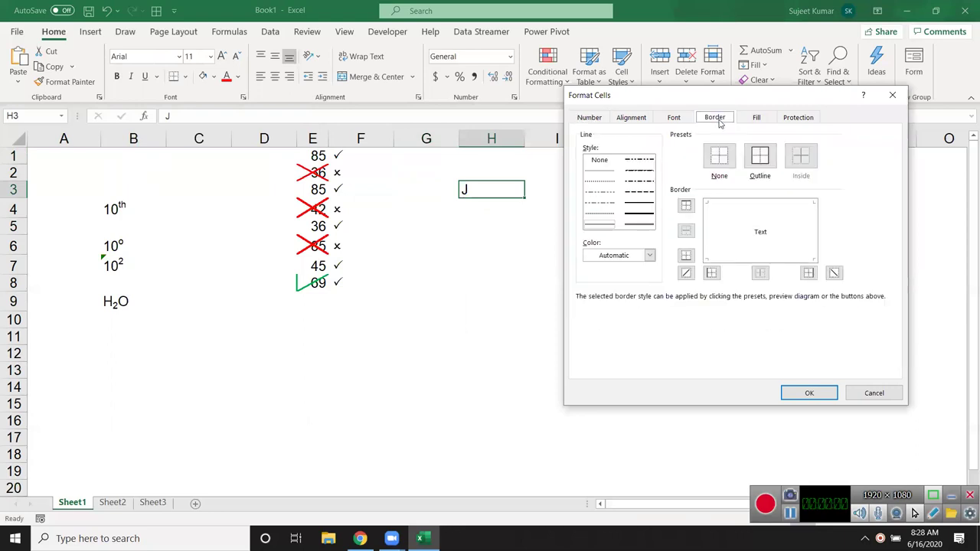
left_click(595, 119)
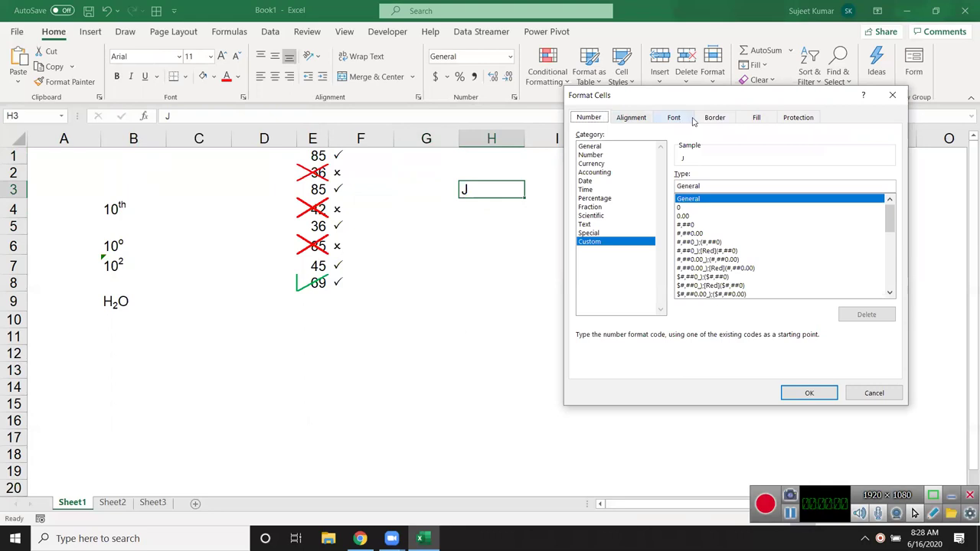
left_click(646, 120)
left_click_drag(869, 184, 875, 214)
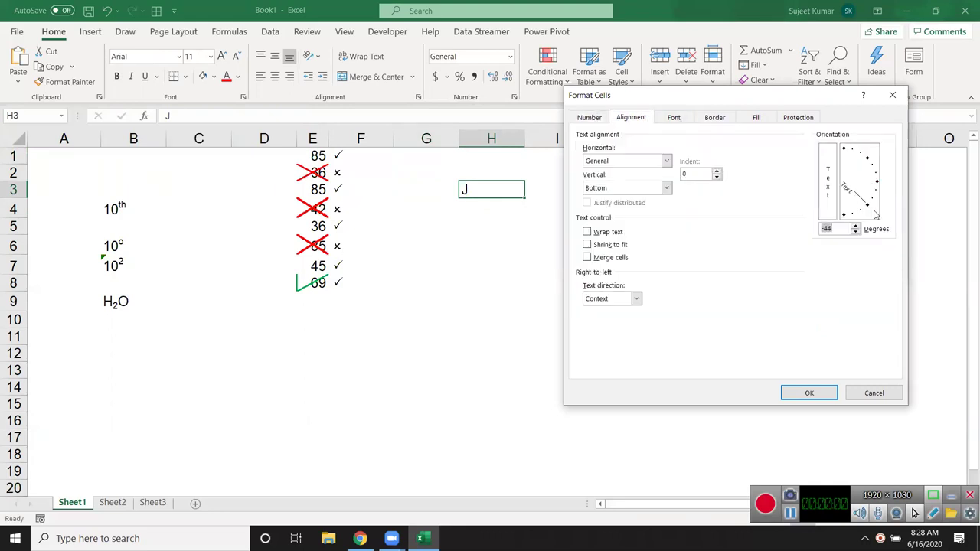
left_click(841, 226)
key("BackSpace")
type("5")
left_click(812, 393)
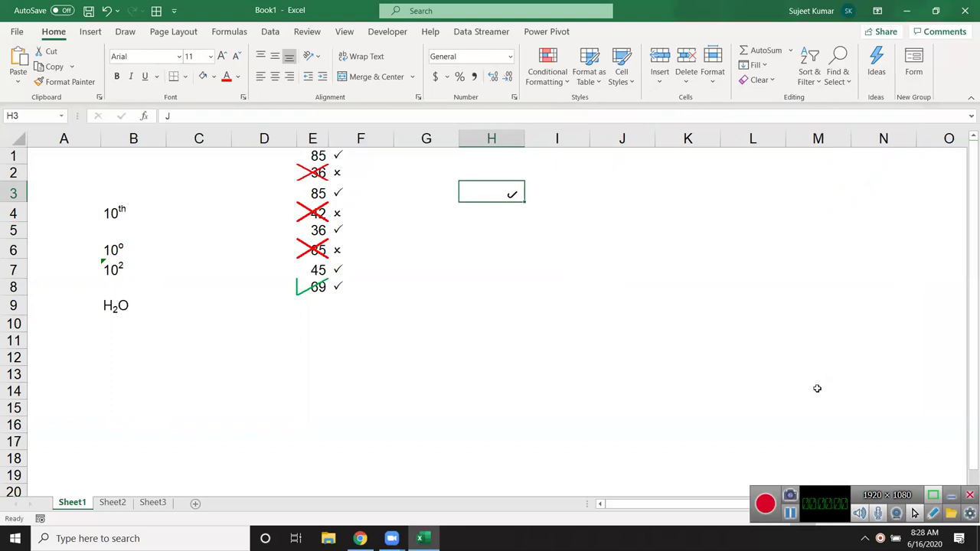
Enter an X in cell H4, below the tilted J.
key("Return")
type("X")
key("Return")
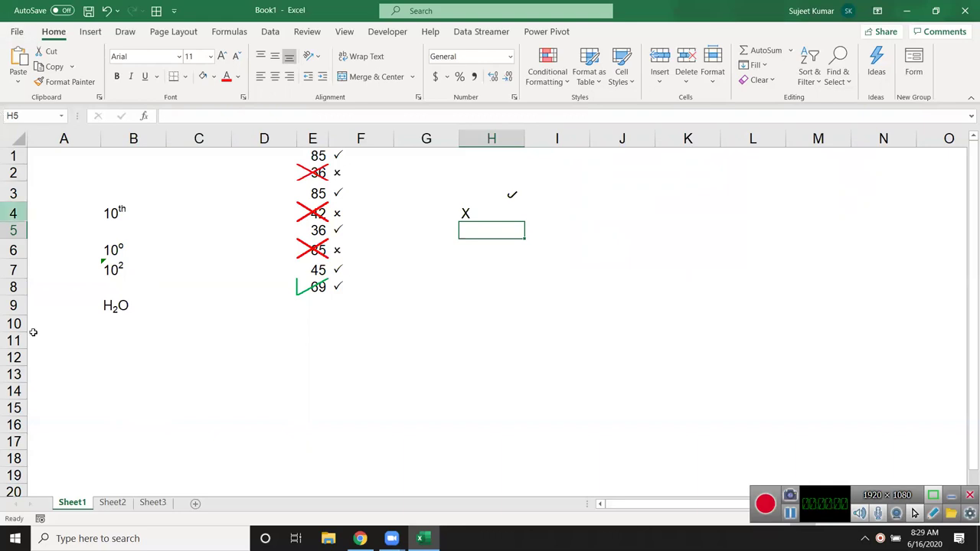
Switch to Sheet2 and enter the heading Name in A5.
left_click(118, 492)
left_click(115, 503)
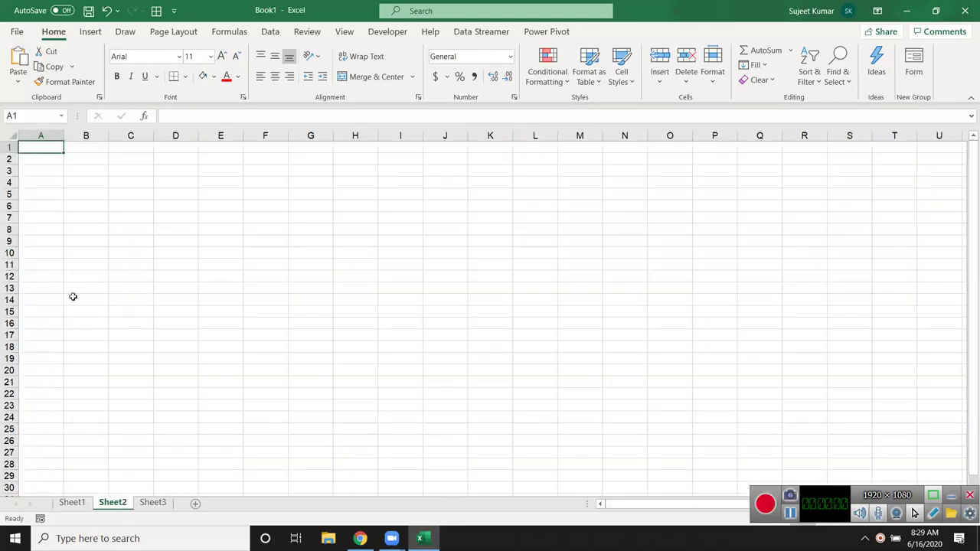
left_click(47, 195)
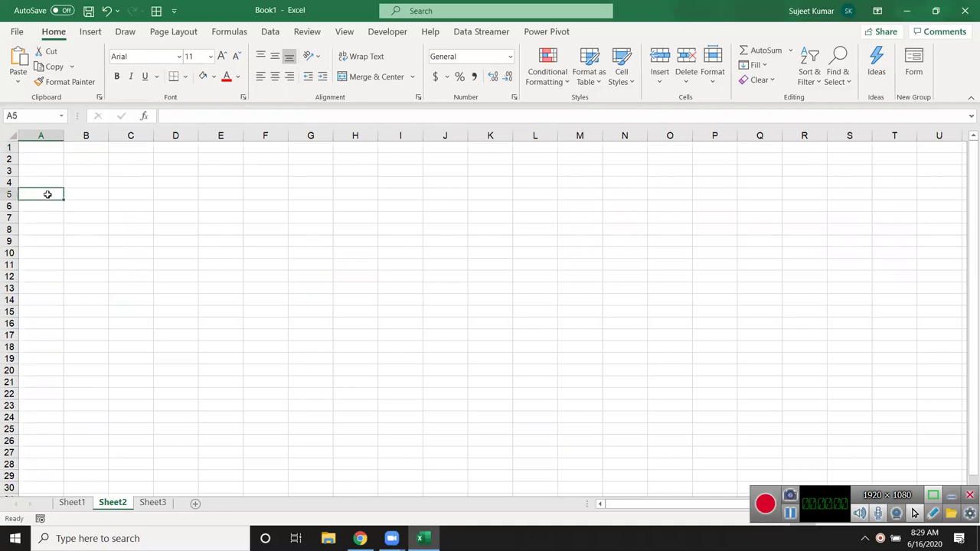
type("Name")
key("Tab")
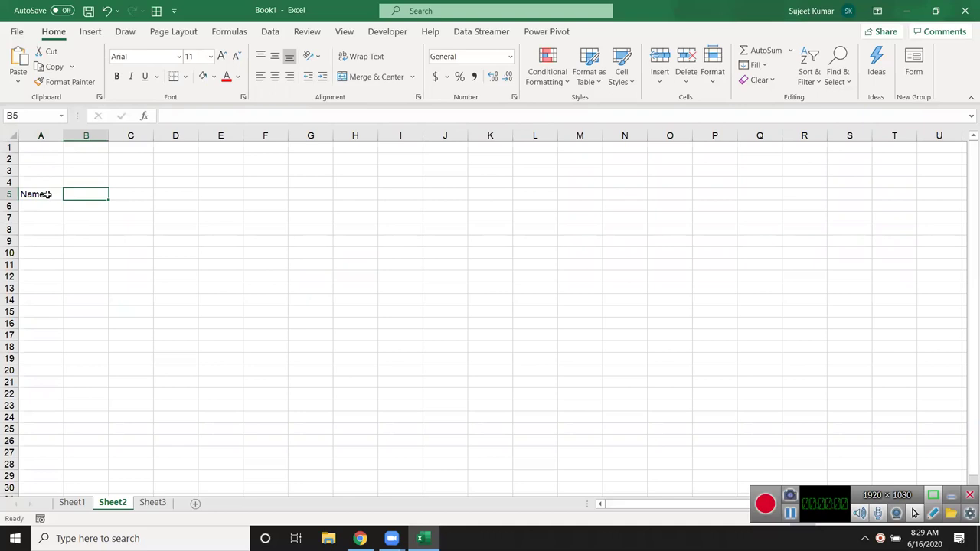
Enter Puja in A6 and auto-fill the name list down to A21.
left_click(40, 205)
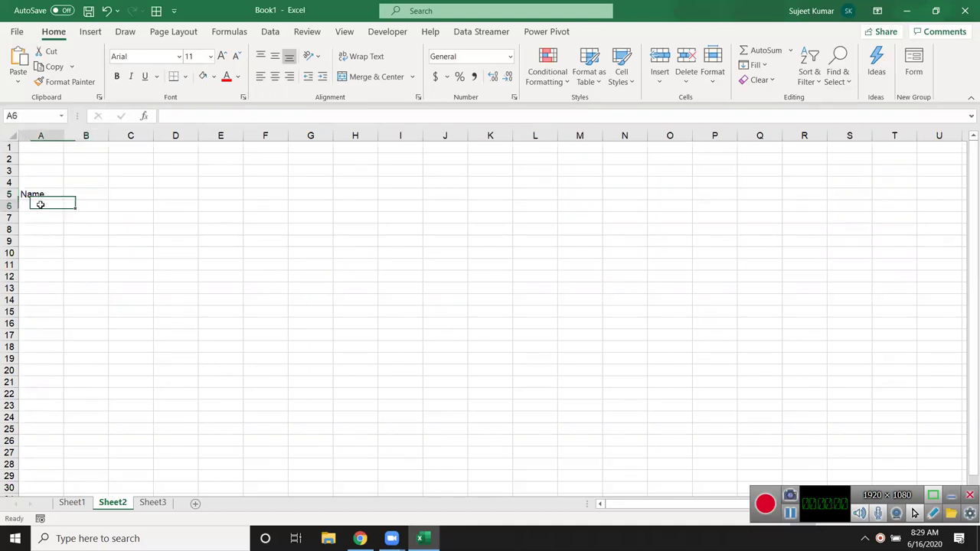
type("Puja")
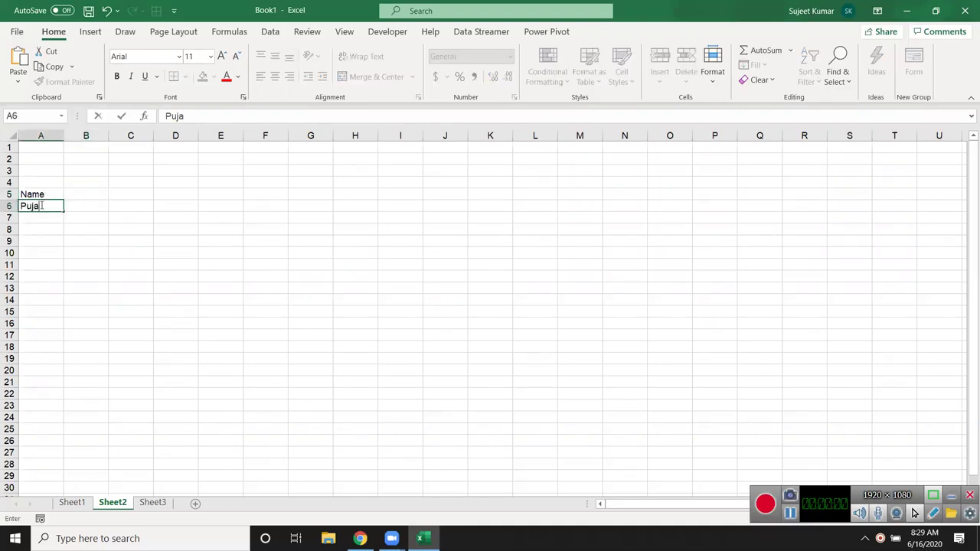
left_click(46, 228)
left_click(43, 208)
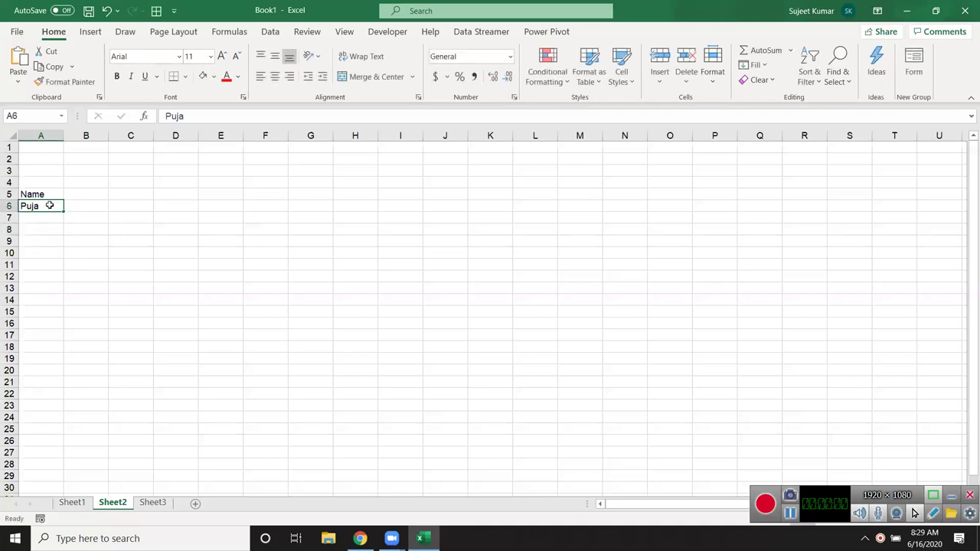
left_click_drag(61, 212, 49, 385)
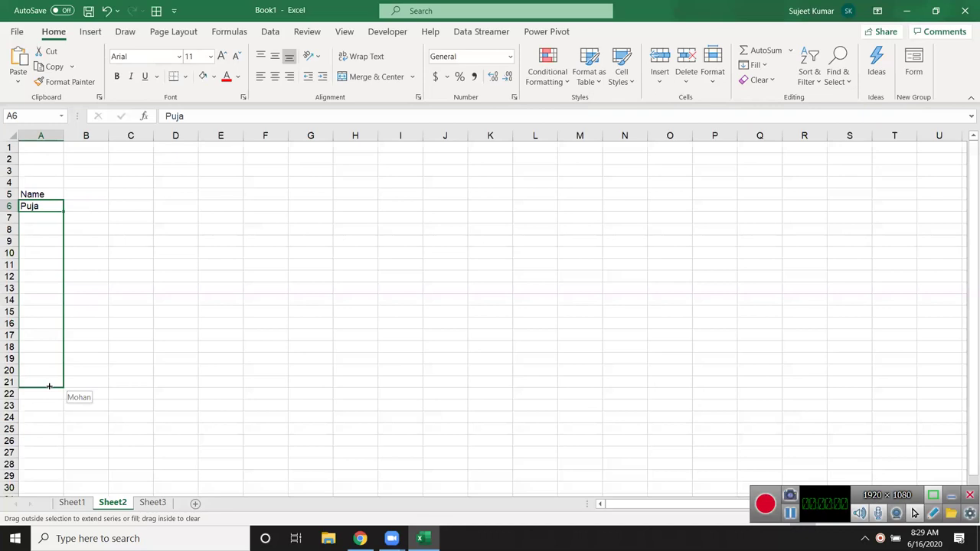
left_click_drag(49, 385, 49, 386)
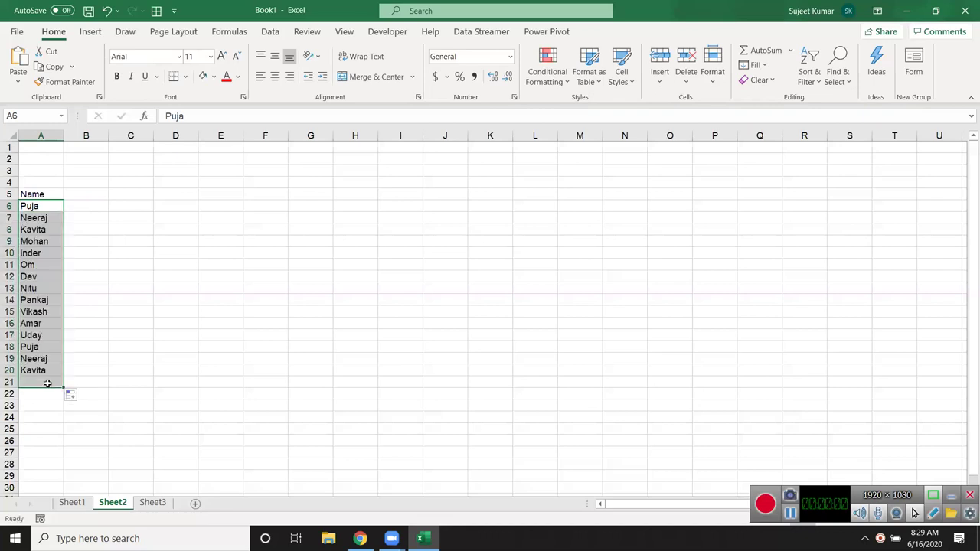
left_click(93, 193)
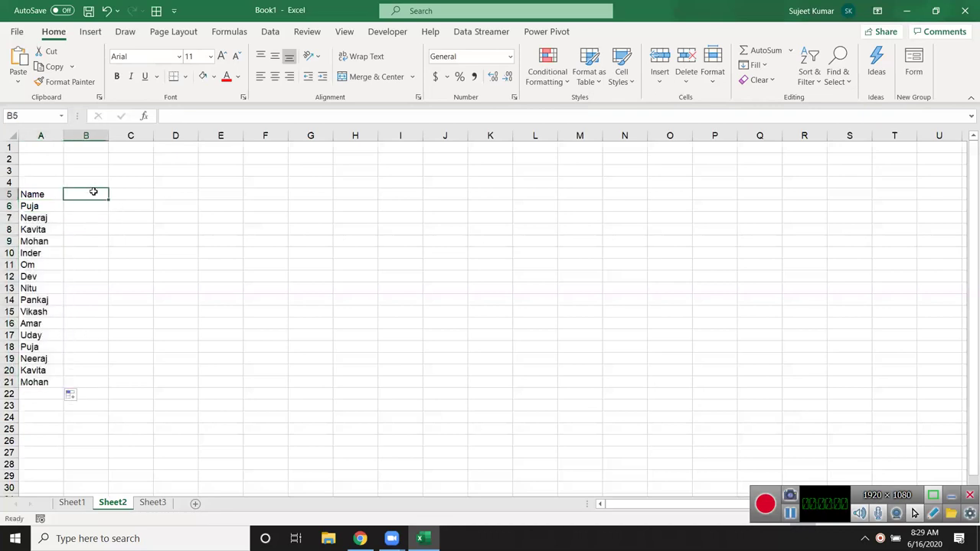
Enter 7/1 in B5 and fill consecutive dates rightward along row 5.
type("7/1")
key("Return")
left_click(98, 193)
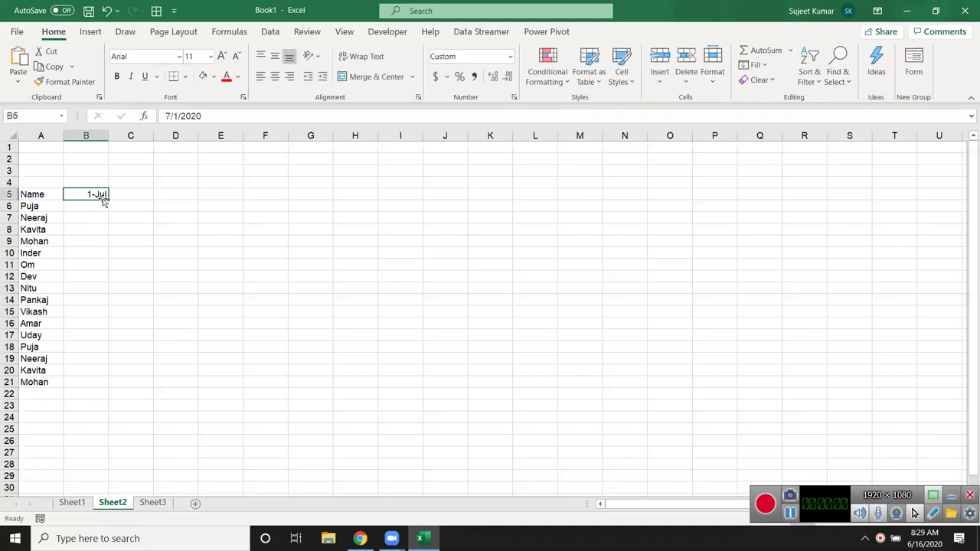
mouse_move(108, 199)
left_mouse_down()
mouse_move(850, 266)
mouse_move(875, 200)
mouse_move(914, 198)
left_mouse_up()
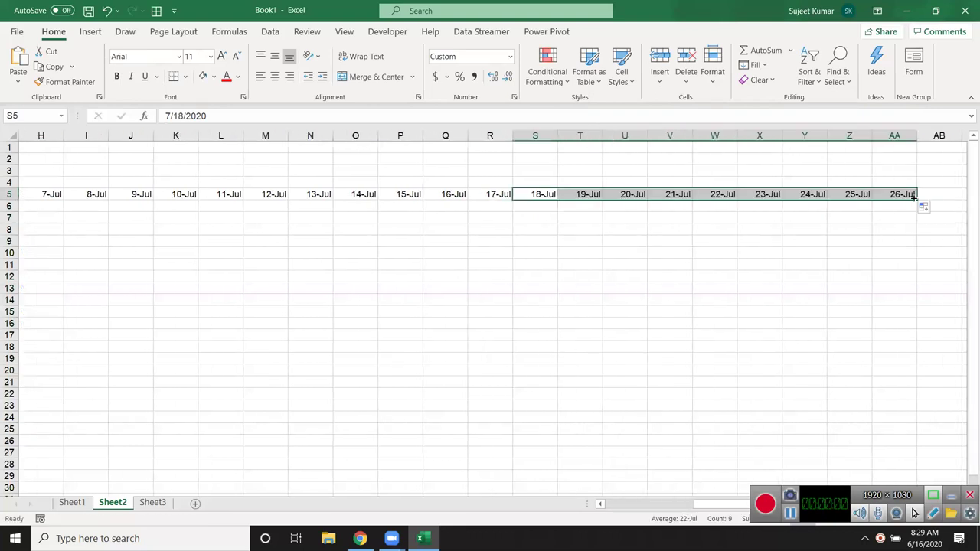
left_click(914, 197)
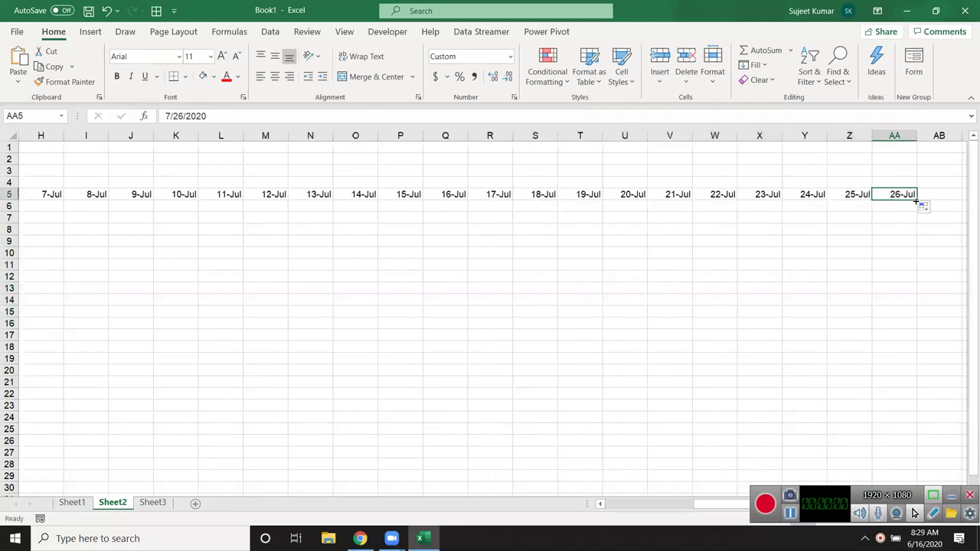
left_click_drag(916, 201, 923, 201)
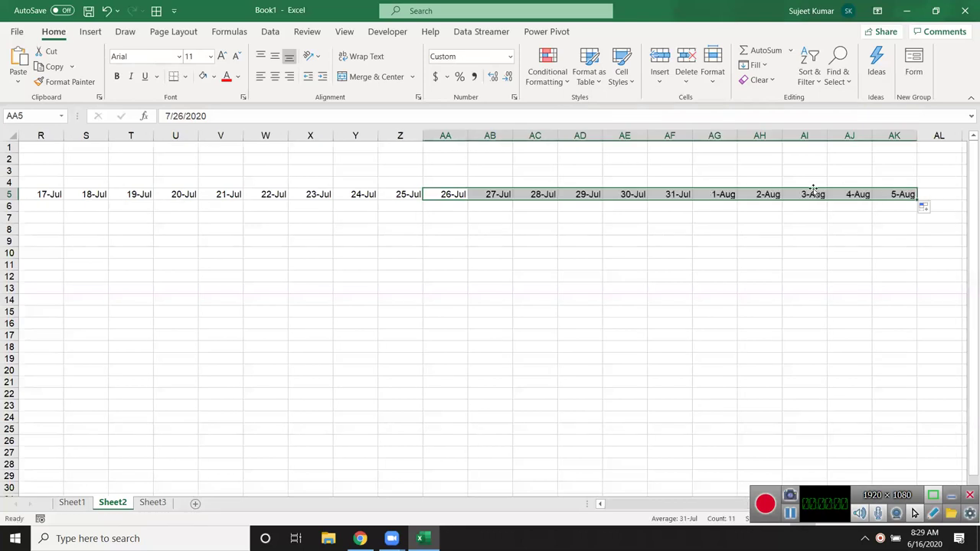
Delete the extra August dates so row 5 ends at 31-Jul, then reformat the July dates.
left_click_drag(700, 193, 913, 226)
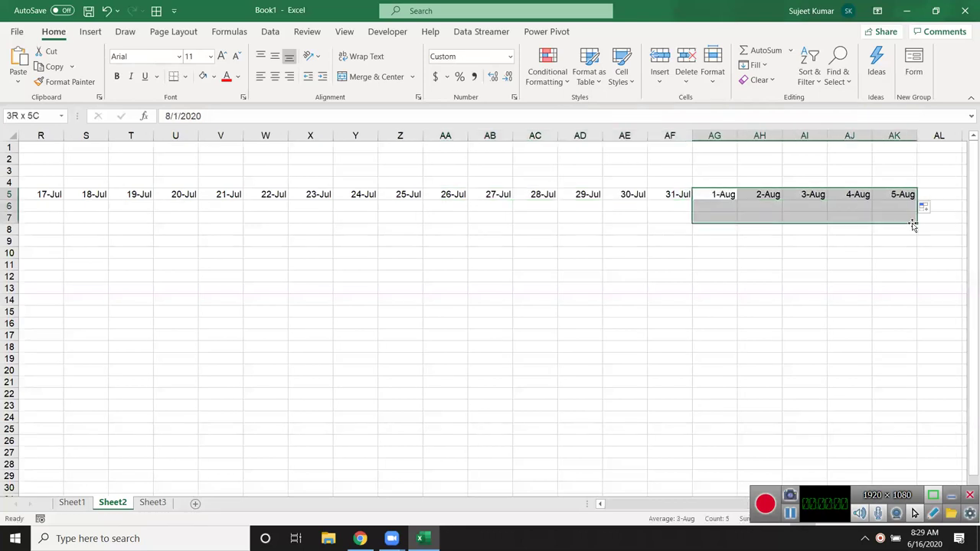
key("Delete")
key("Left")
key("ctrl+shift+Left")
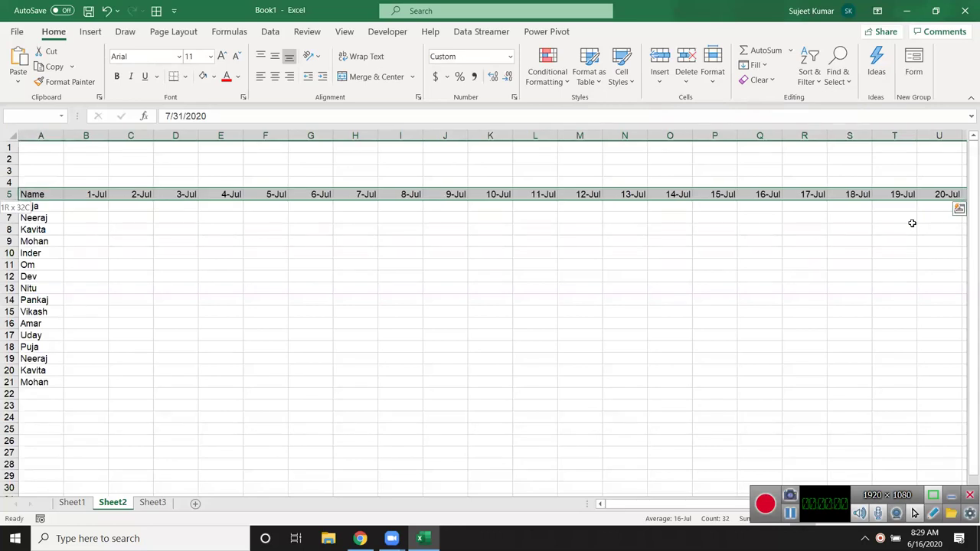
key("ctrl+shift+3")
Mark P in every attendance cell from B6 to AF21.
key("Home")
key("Right")
key("Down")
type("P")
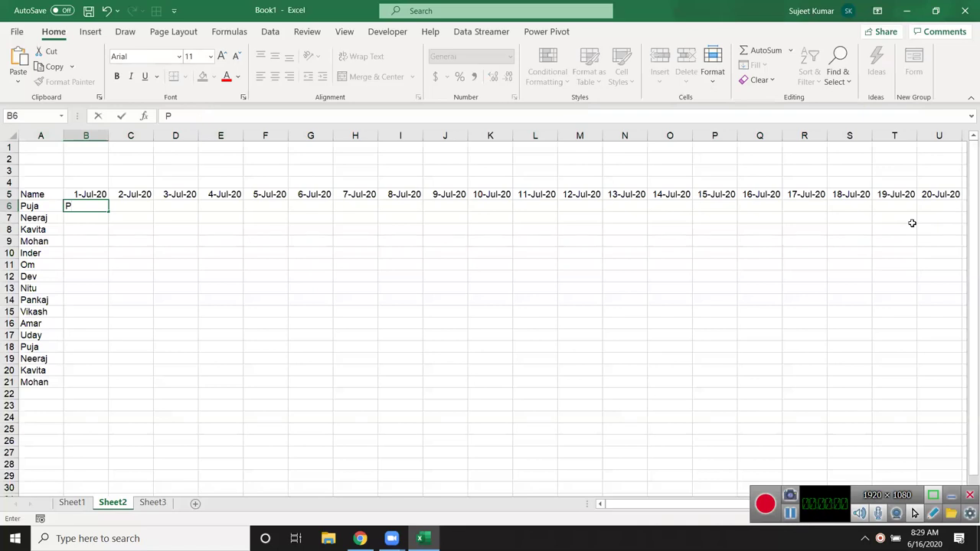
key("Up")
key("ctrl+Right")
key("Down")
key("ctrl+shift+Left")
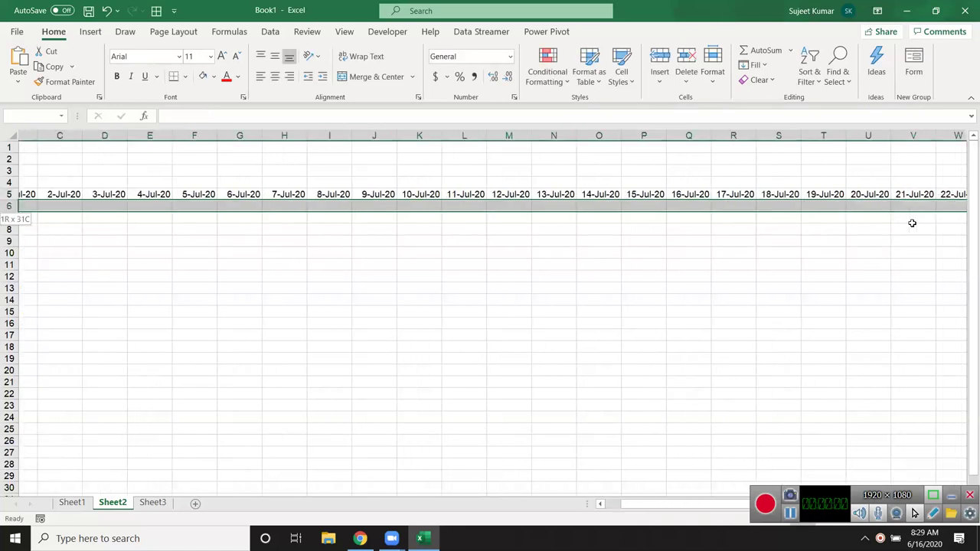
key("shift+Down")
key("shift+Down")
key("shift+Down")
key("shift+Down")
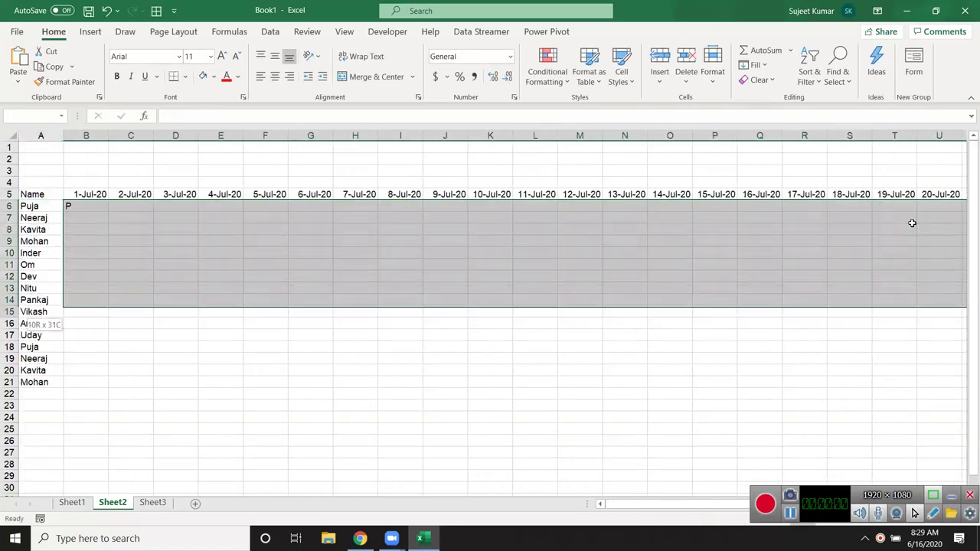
key("shift+Down")
key("shift+Down")
key("shift+Down")
key("shift+Down")
key("ctrl+r")
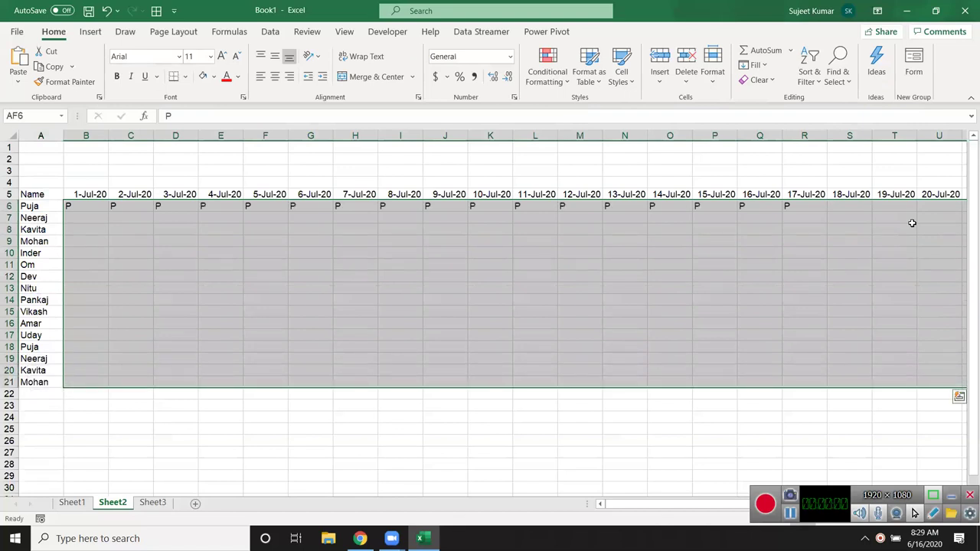
key("ctrl+d")
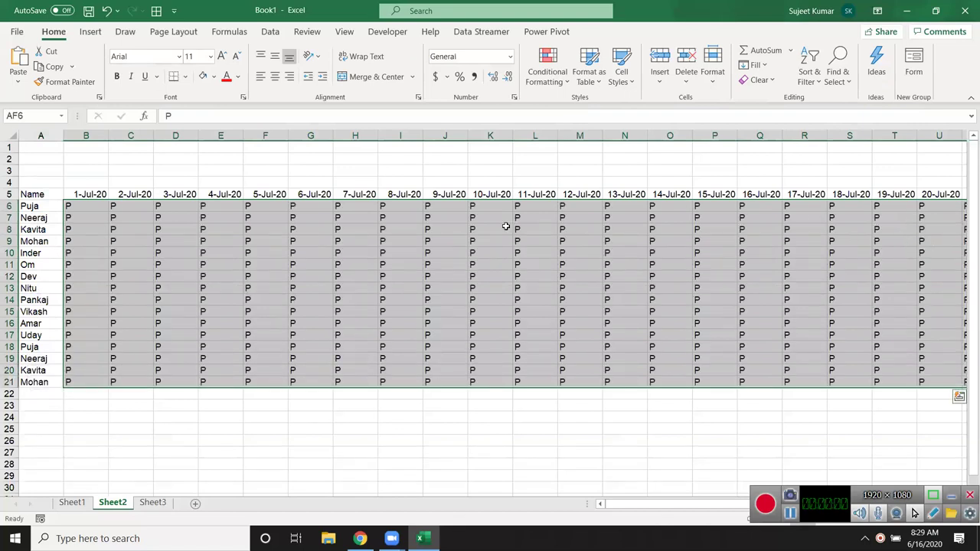
Narrow all columns slightly and apply All Borders to the grid A5:AF21.
left_click(16, 138)
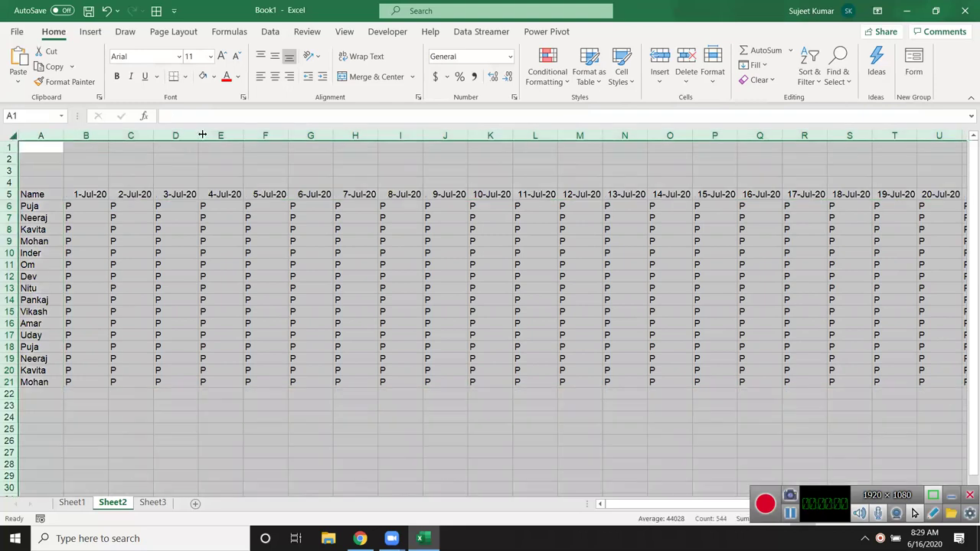
left_click_drag(244, 135, 236, 135)
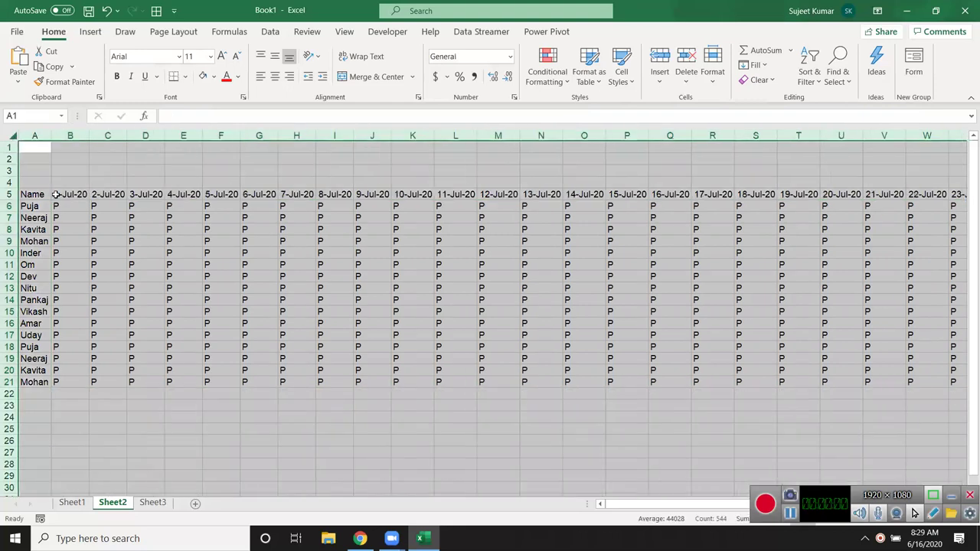
left_click(39, 195)
key("ctrl+shift+Right")
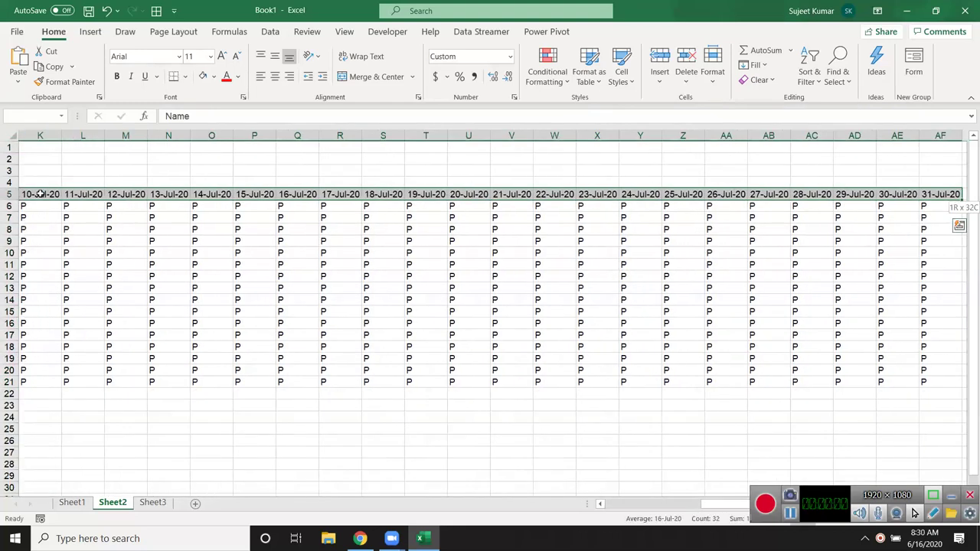
key("ctrl+shift+Down")
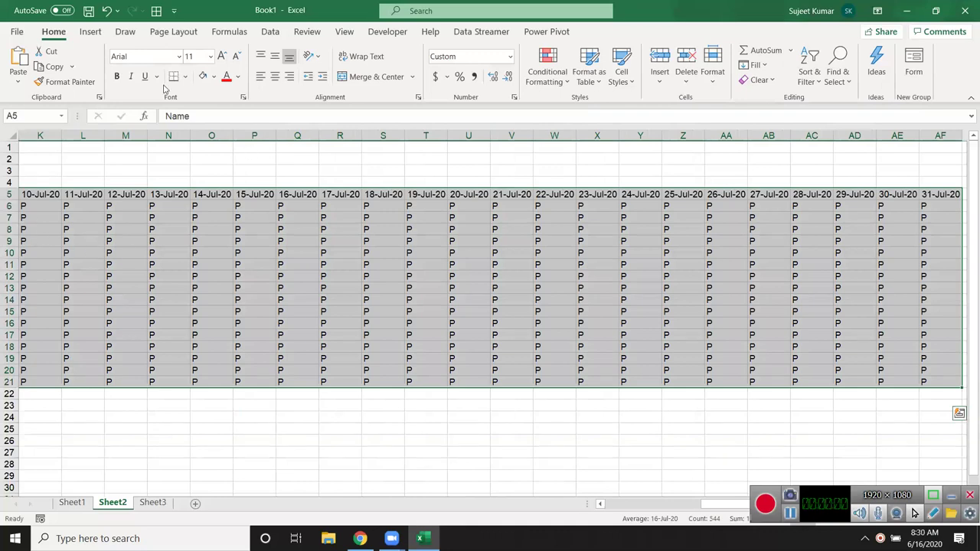
left_click(186, 76)
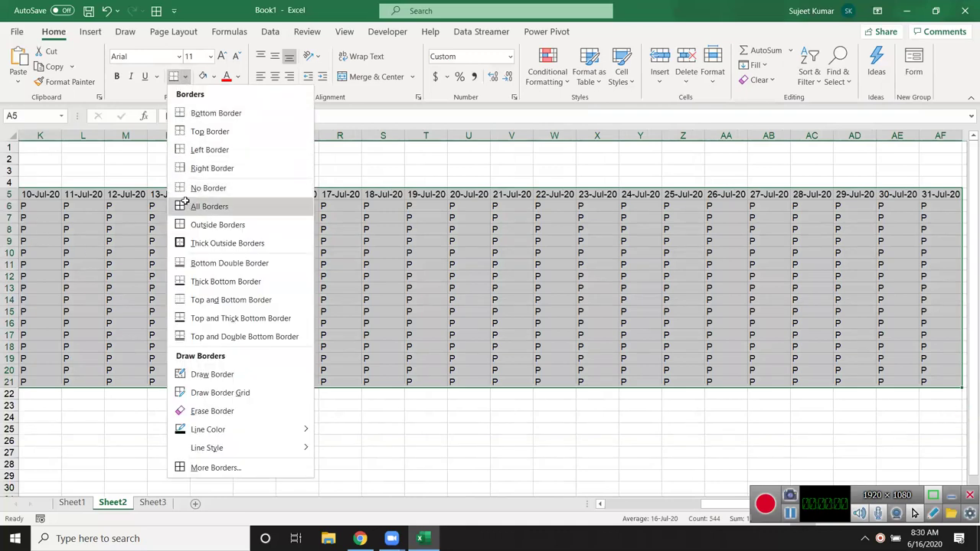
left_click(188, 205)
left_click(117, 253)
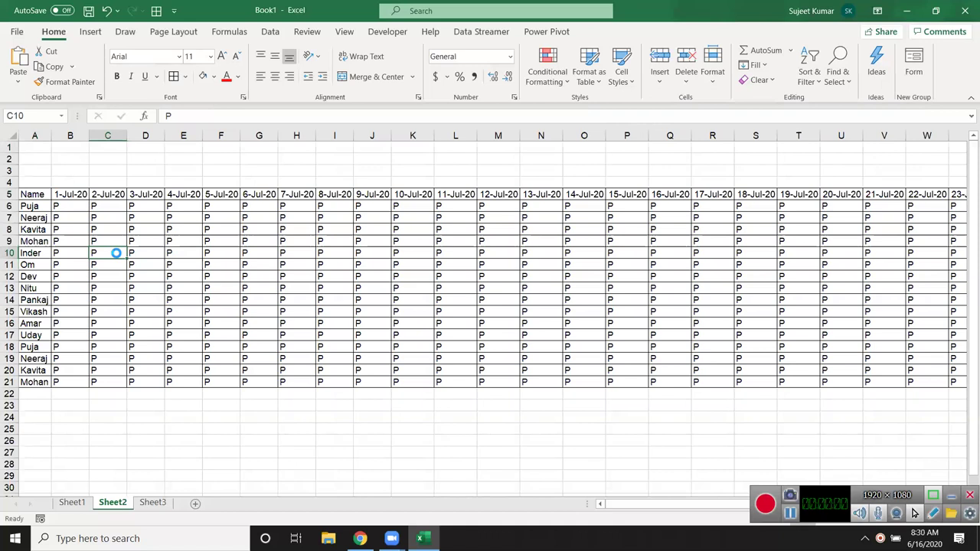
key("ctrl+p")
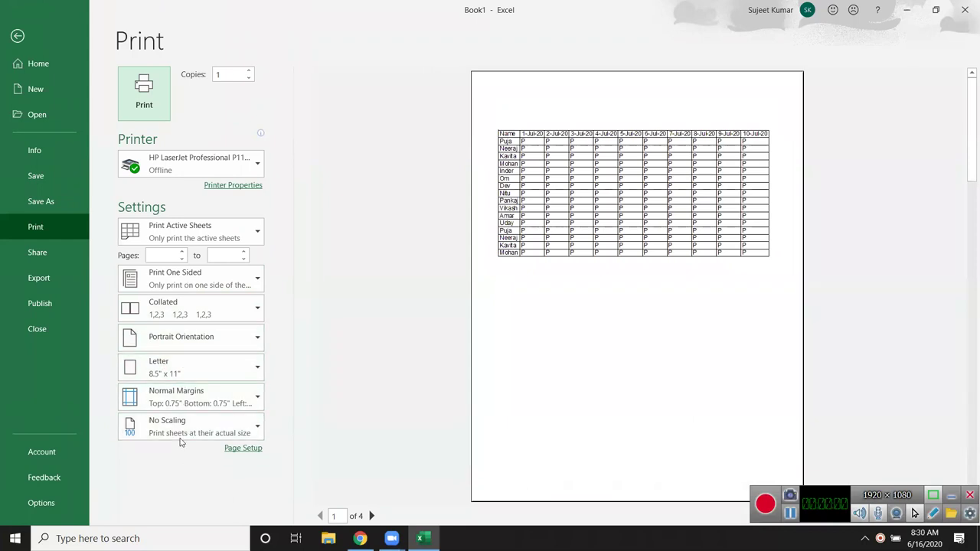
Set the print layout to Narrow margins and Landscape orientation.
left_click(190, 404)
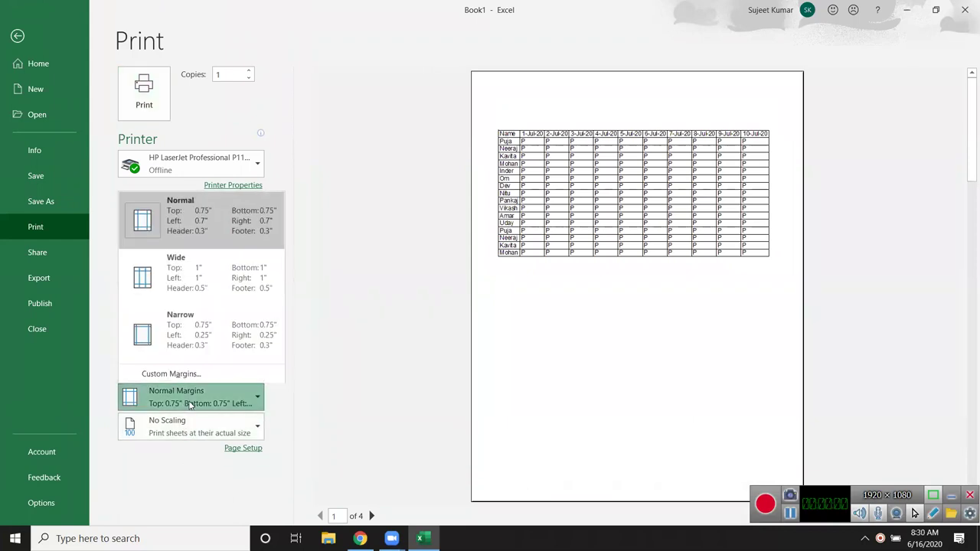
left_click(162, 351)
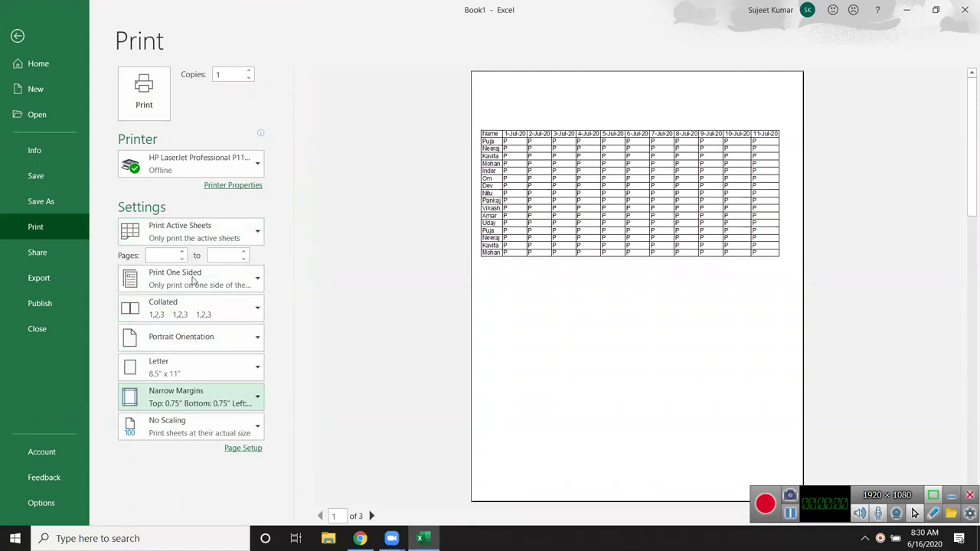
left_click(210, 341)
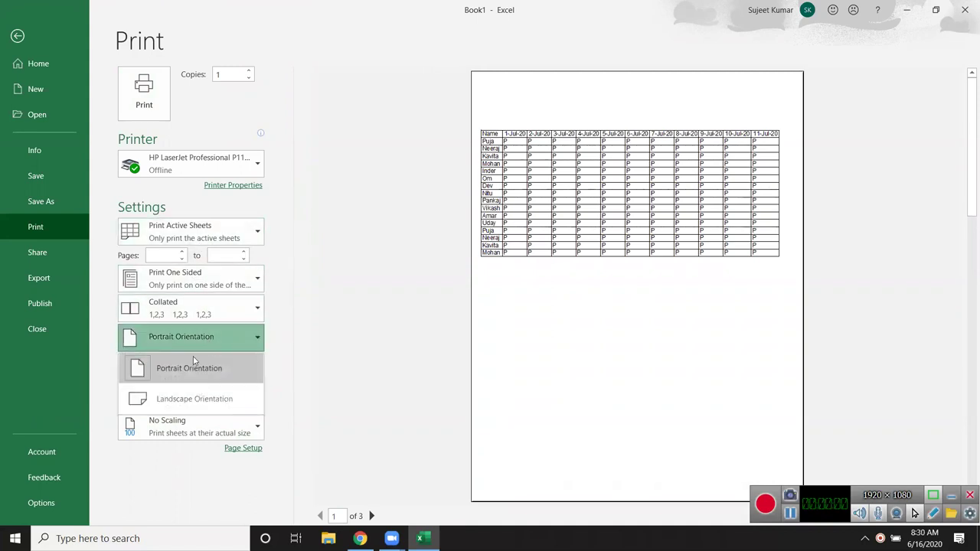
left_click(184, 395)
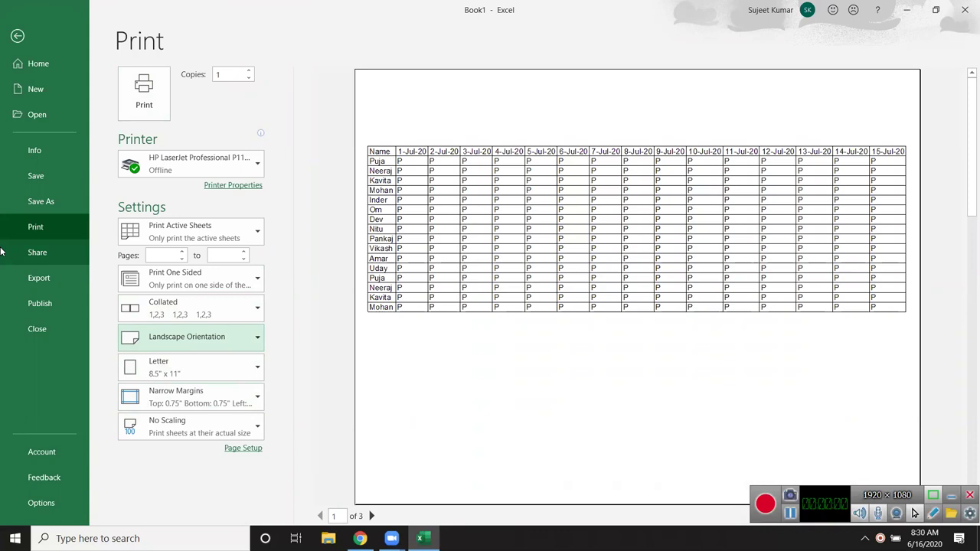
Leave print preview and return to the worksheet grid.
key("Escape")
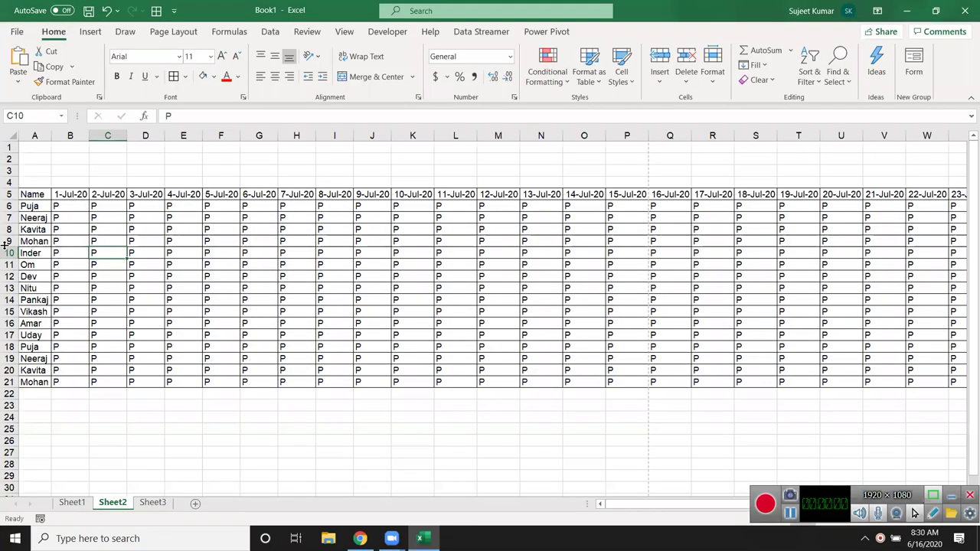
left_click(388, 348)
left_click_drag(653, 510, 481, 480)
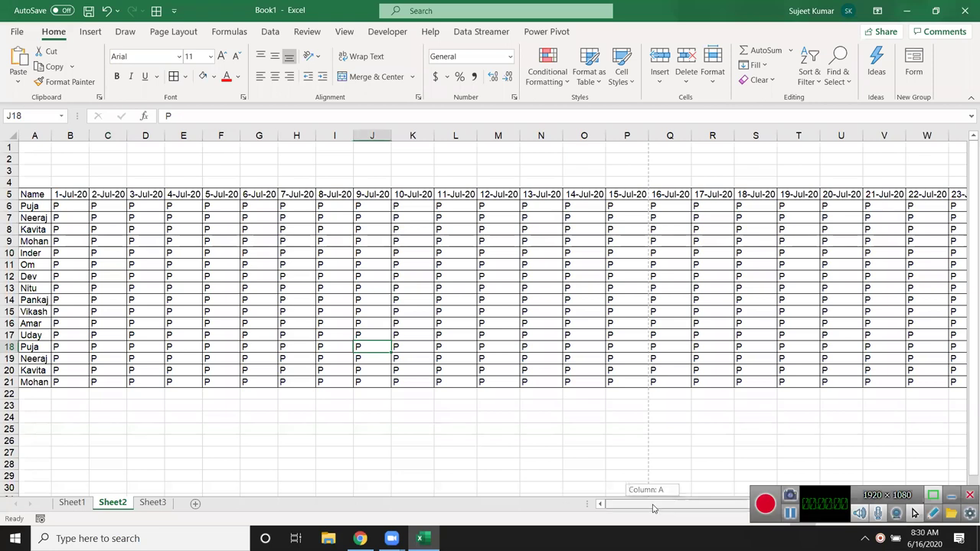
left_click(9, 194)
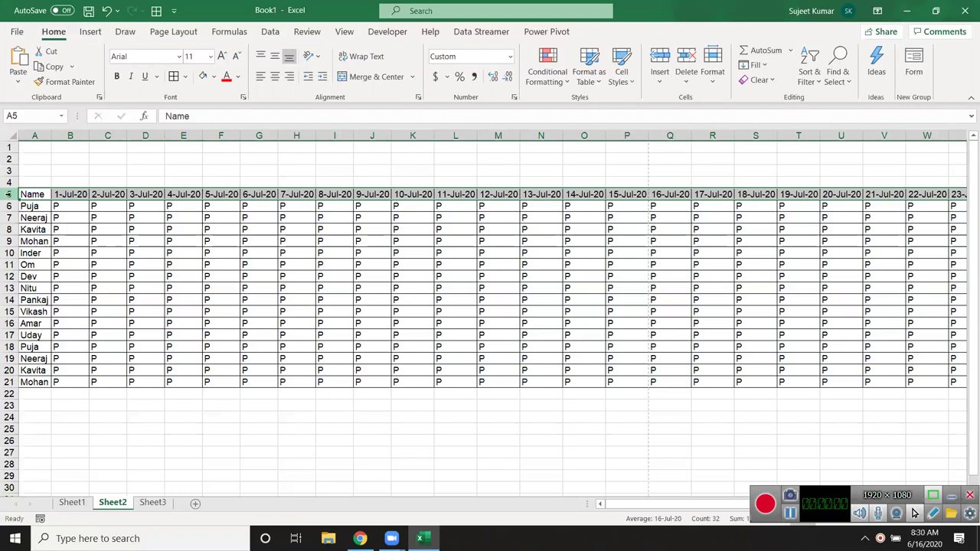
left_click(291, 337)
Rotate the A5:AF5 header text to read upward with Rotate Text Up.
left_click(25, 196)
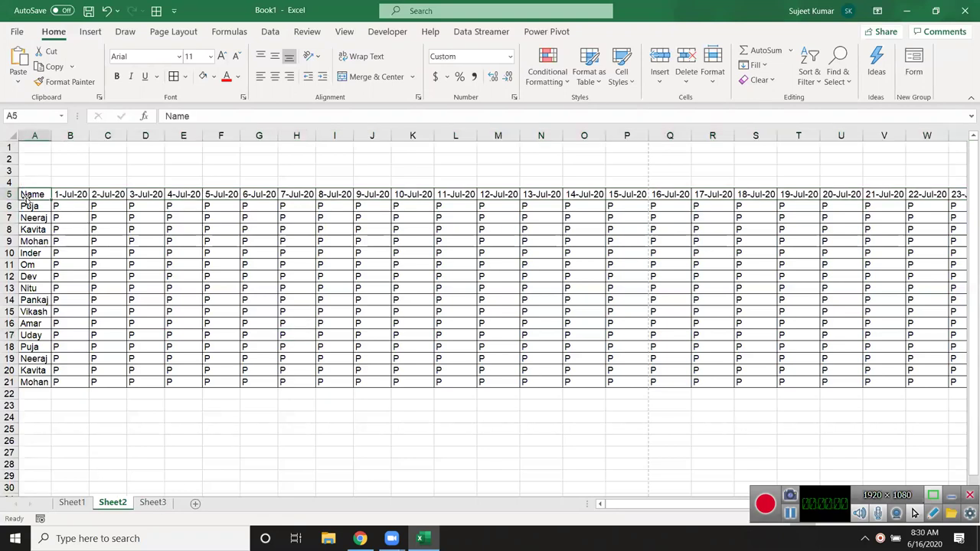
key("ctrl+shift+Right")
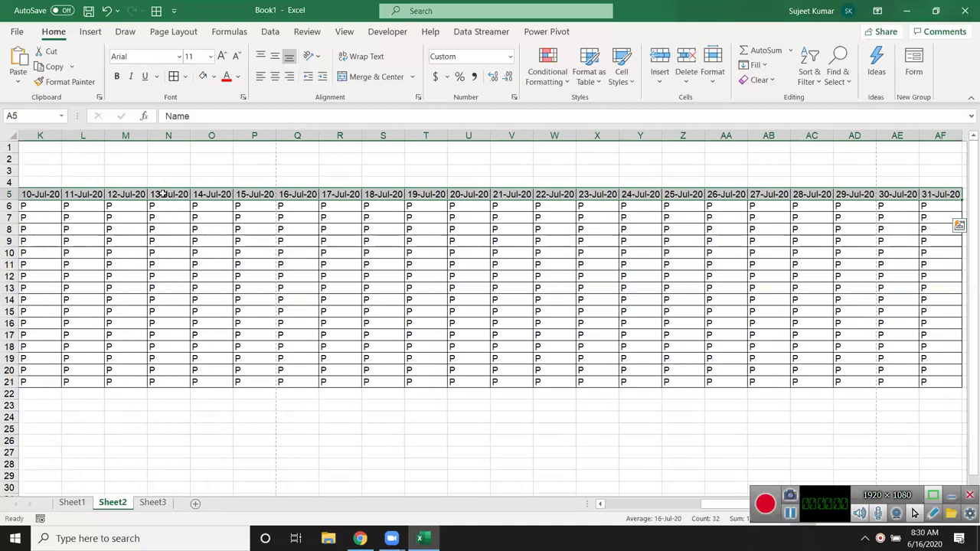
right_click(163, 196)
left_click(211, 458)
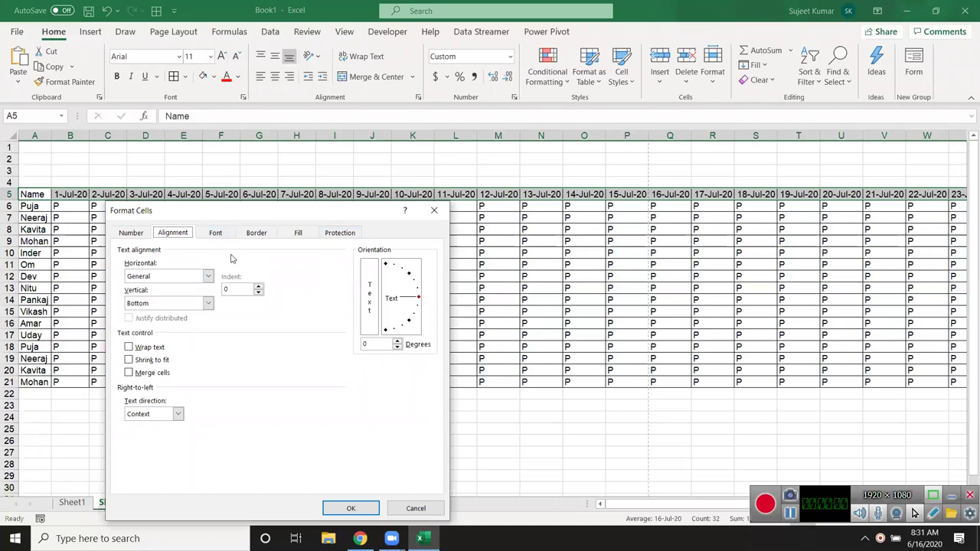
key("Escape")
left_click(312, 56)
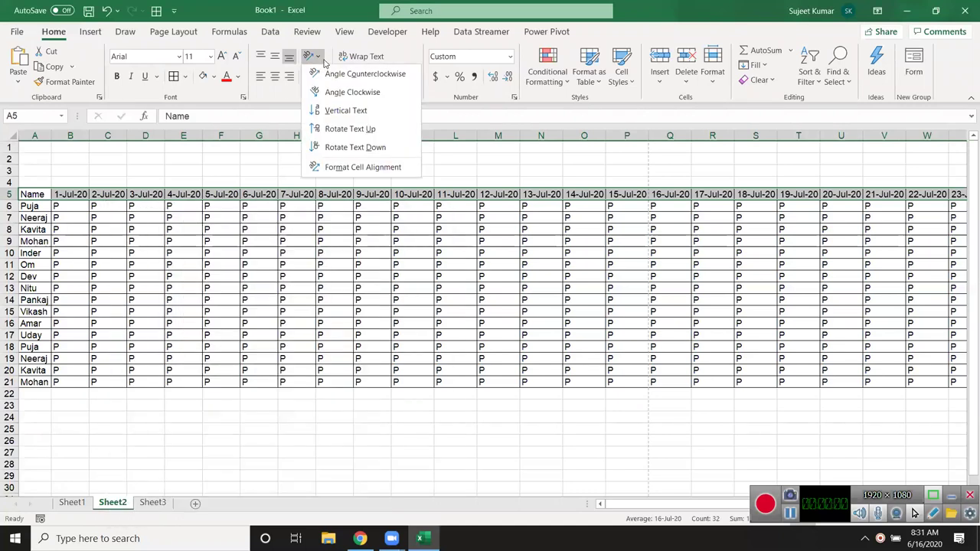
left_click(333, 130)
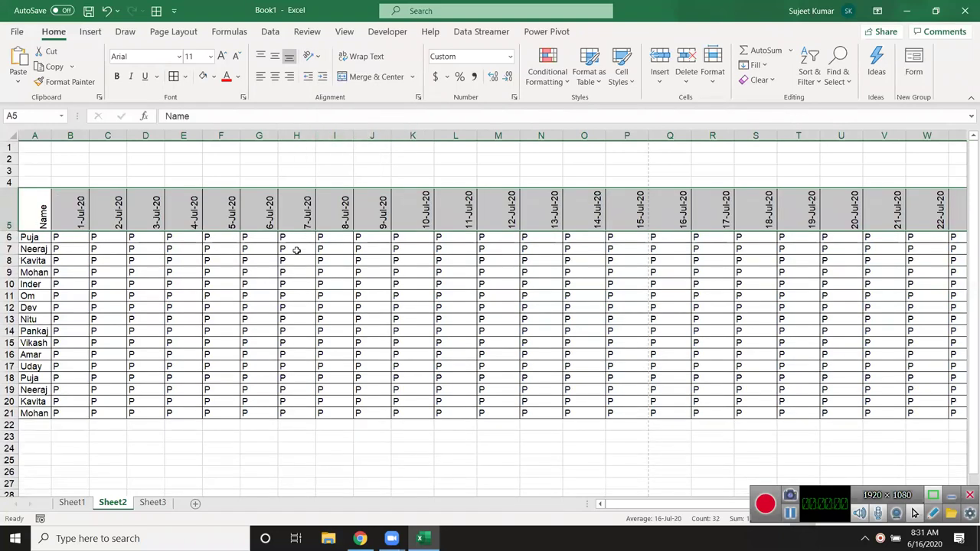
left_click(280, 342)
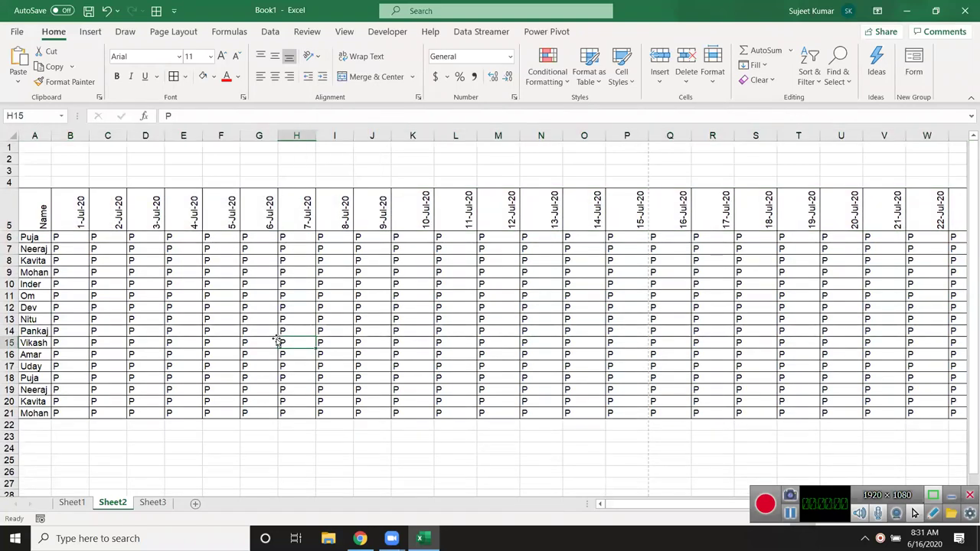
Autofit all columns to their narrow contents, then select the grid A5:AF21.
left_click(16, 136)
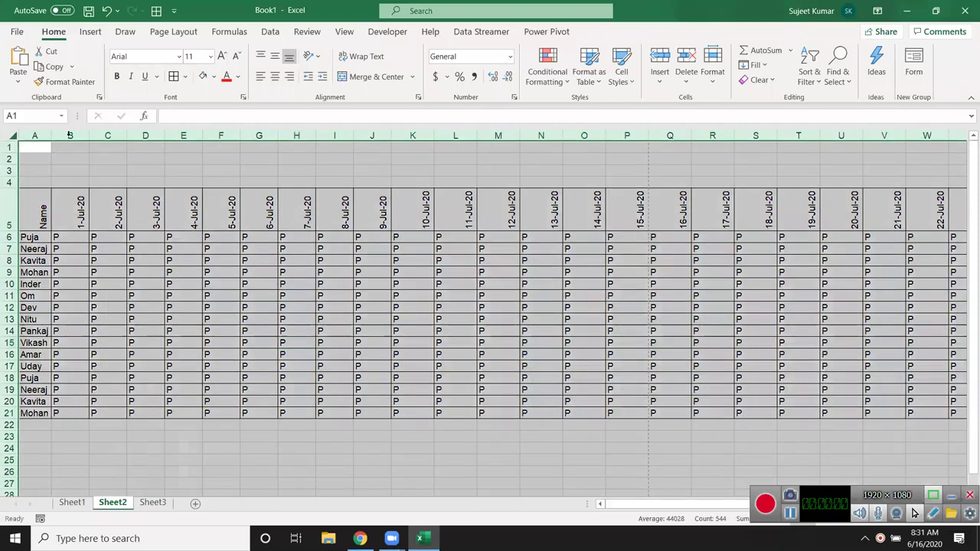
double_click(165, 136)
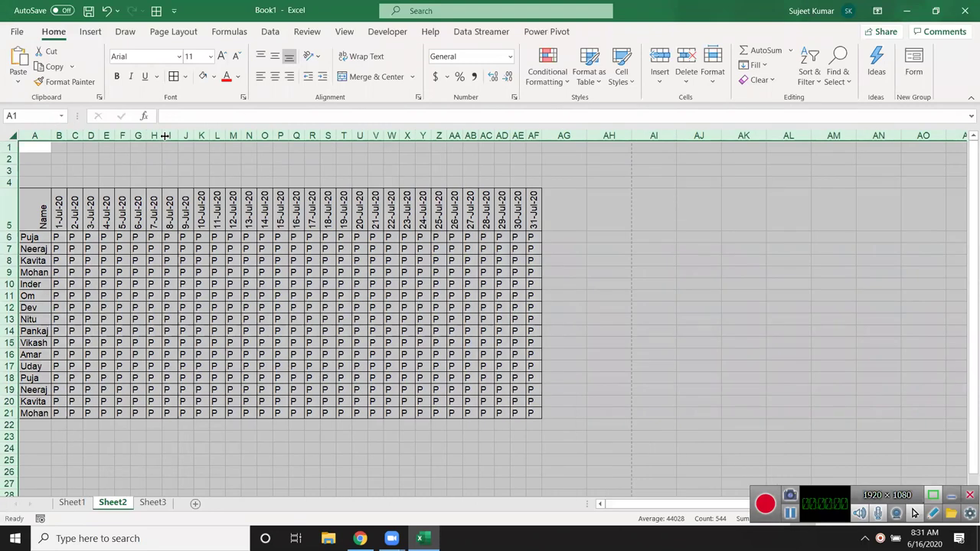
left_click(375, 297)
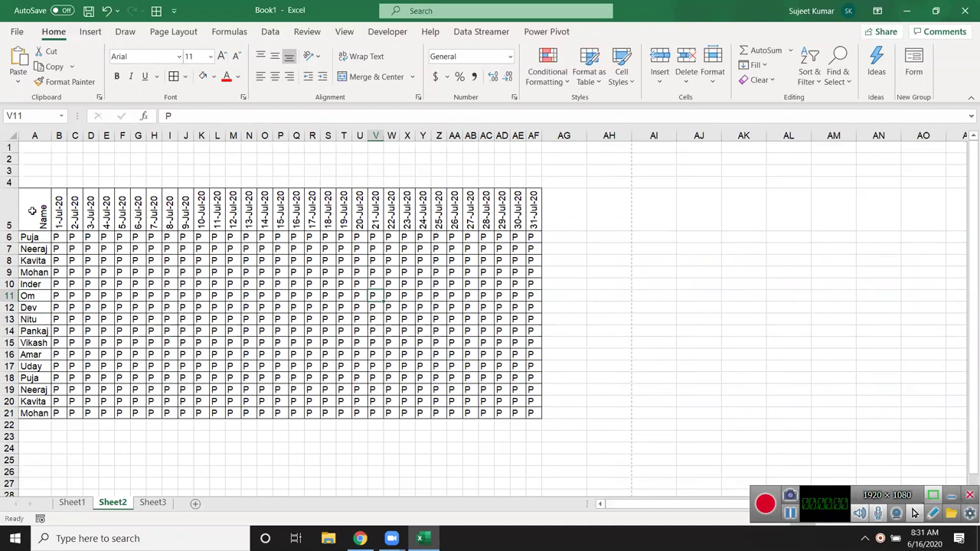
left_click_drag(32, 212, 531, 417)
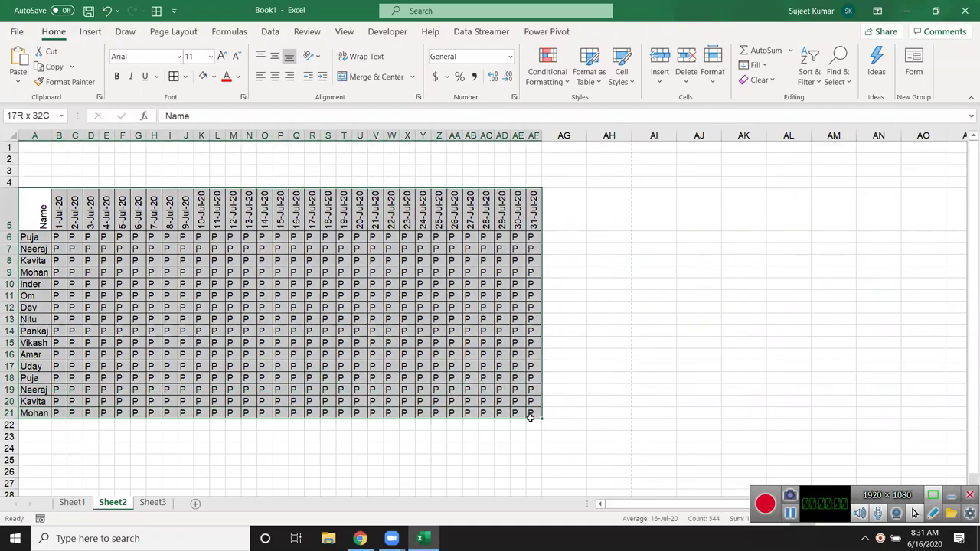